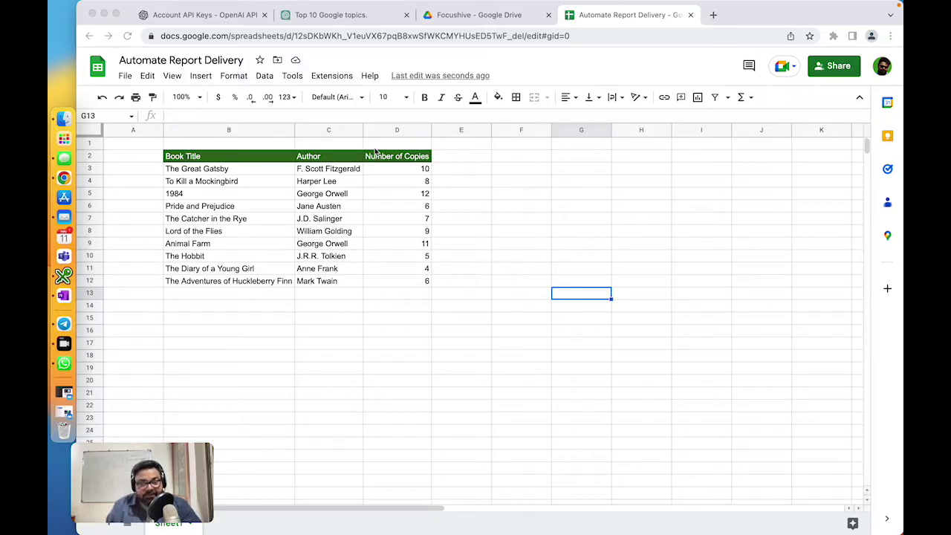
Step: Open the Extensions menu over the finished book-stock table
{"action": "left_click", "coordinate": [330, 78]}
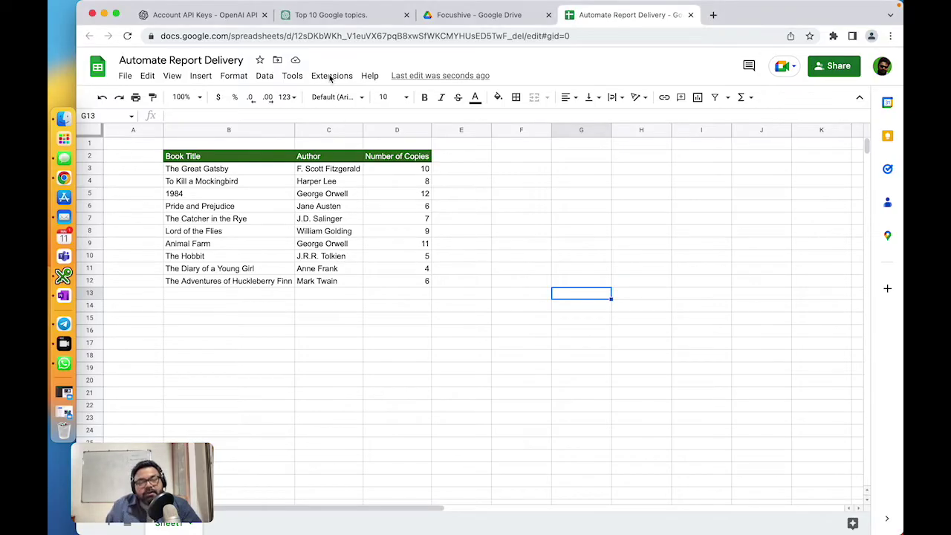
Step: Search the Marketplace for 'scheddule' and start installing Schedule & Send Email in Spreadsheets
{"action": "left_click", "coordinate": [334, 77]}
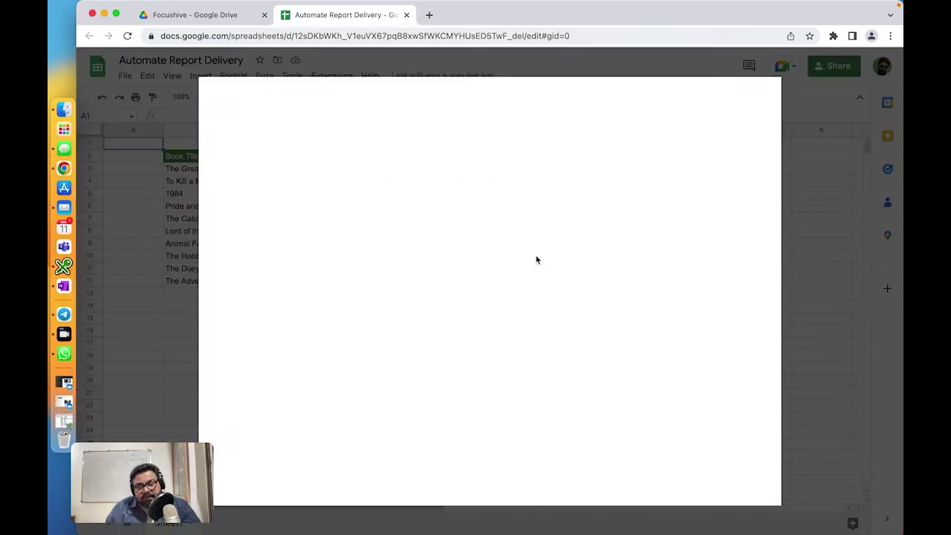
{"action": "left_click", "coordinate": [513, 102]}
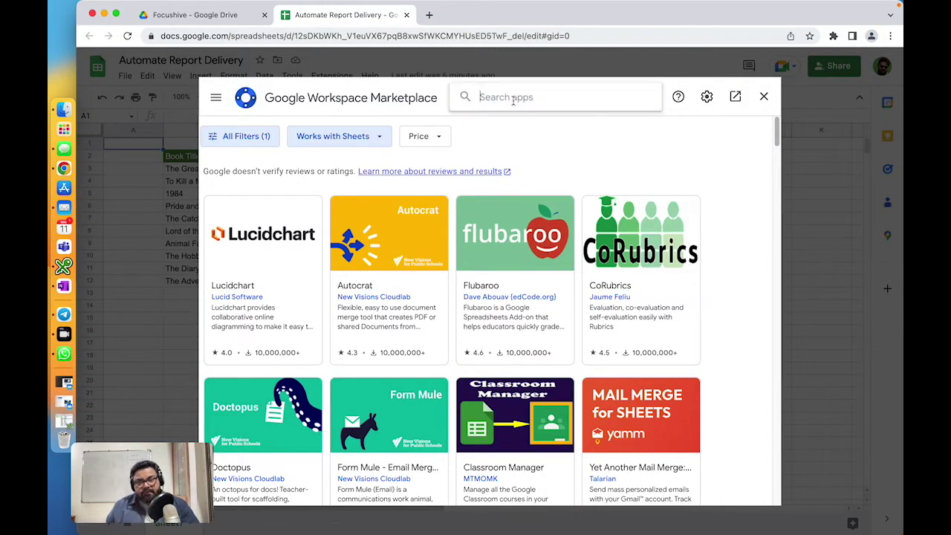
{"action": "type", "text": "sch"}
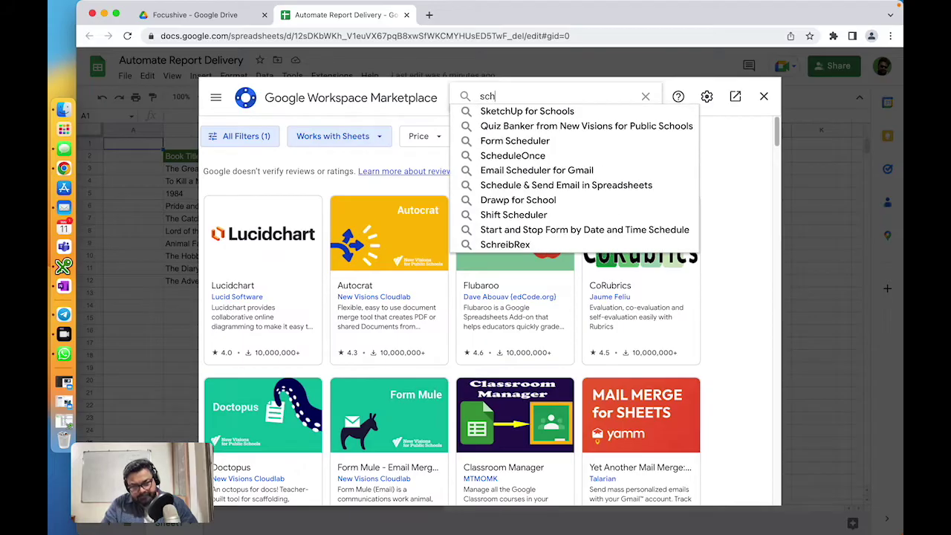
{"action": "type", "text": "e"}
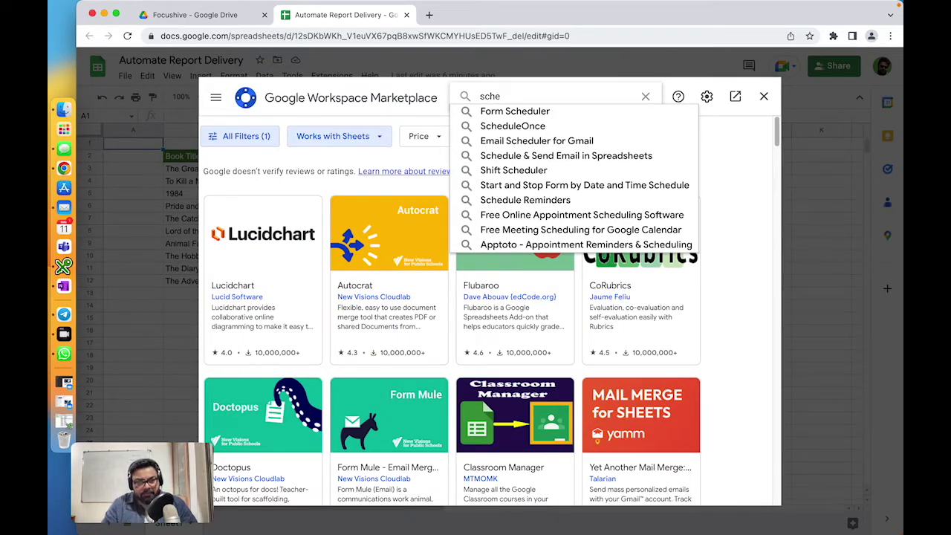
{"action": "type", "text": "ddule"}
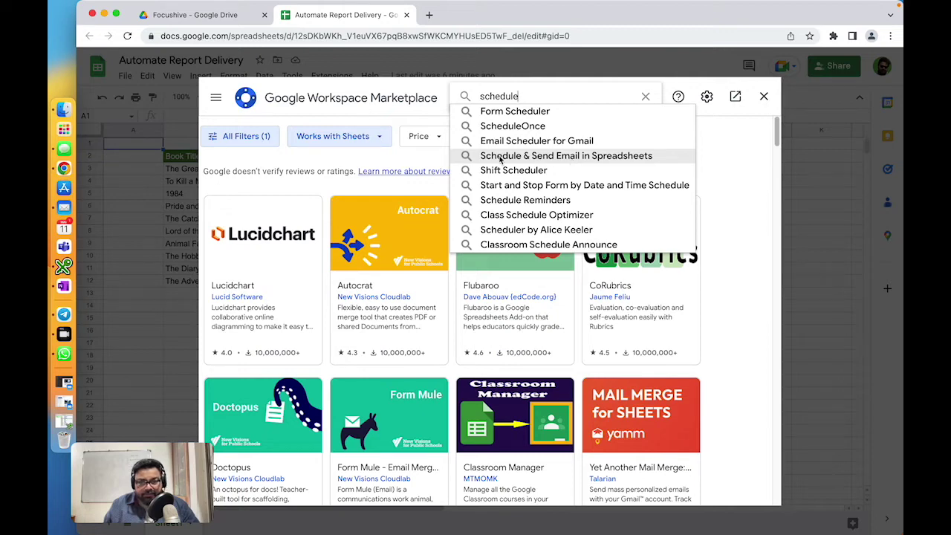
{"action": "left_click", "coordinate": [552, 158]}
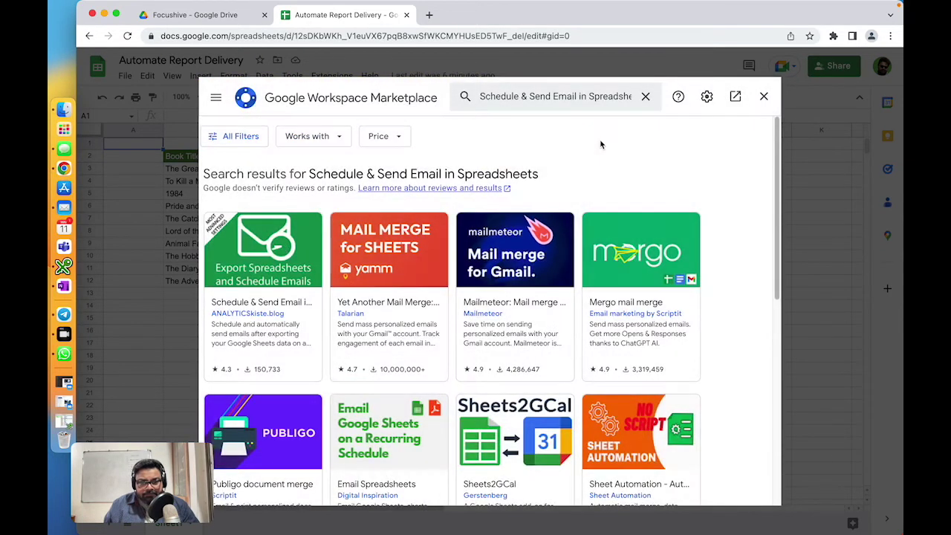
{"action": "left_click", "coordinate": [274, 274]}
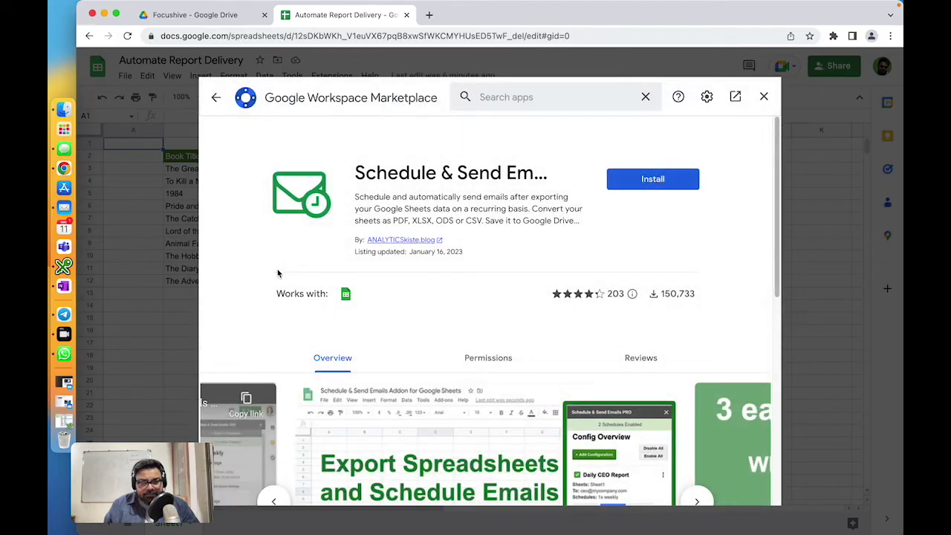
{"action": "left_click", "coordinate": [652, 182]}
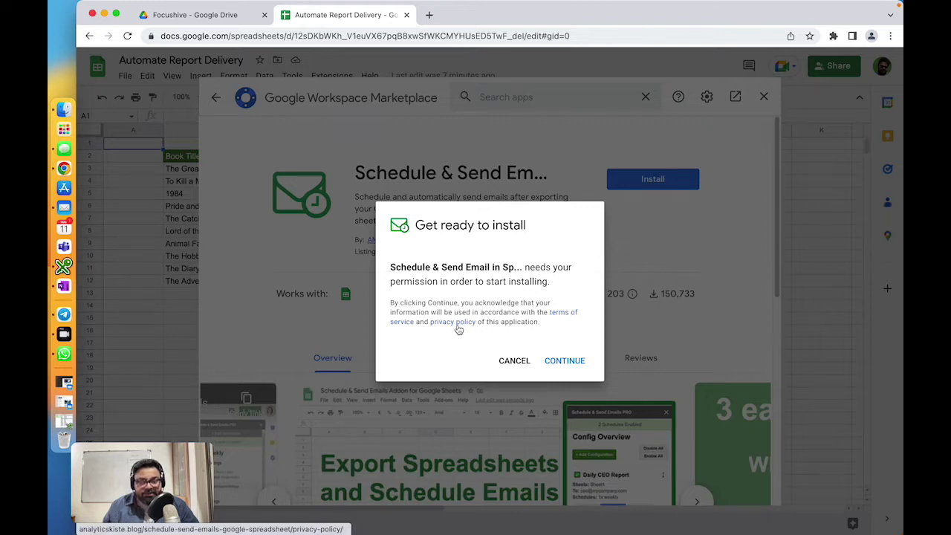
Step: Continue the install, choose the Google account, and allow the add-on's requested permissions
{"action": "left_click", "coordinate": [564, 362]}
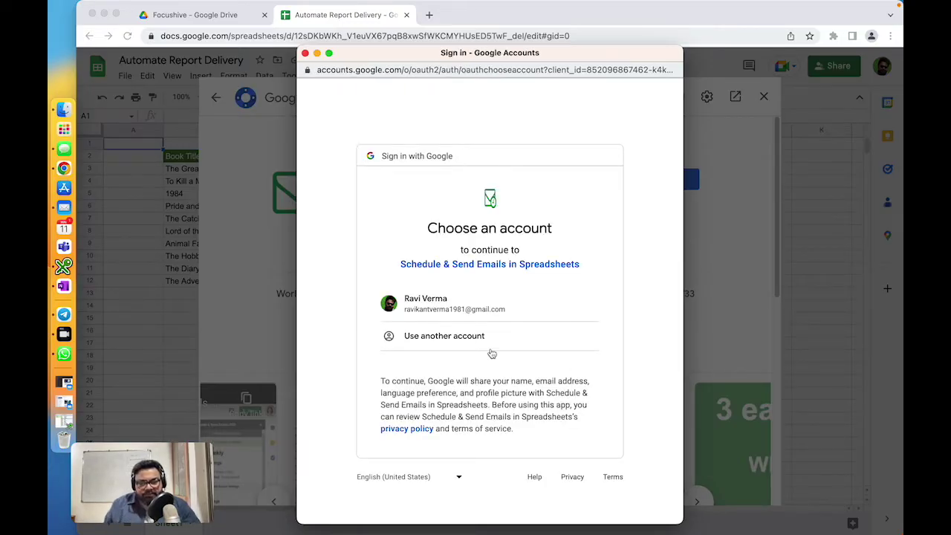
{"action": "left_click", "coordinate": [445, 311]}
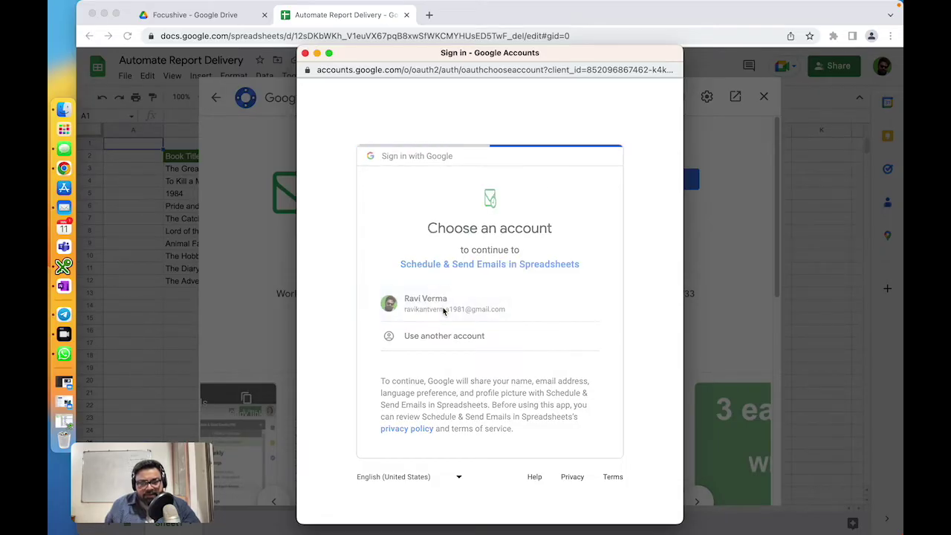
{"action": "scroll", "coordinate": [444, 312], "scroll_direction": "down", "scroll_amount": 1}
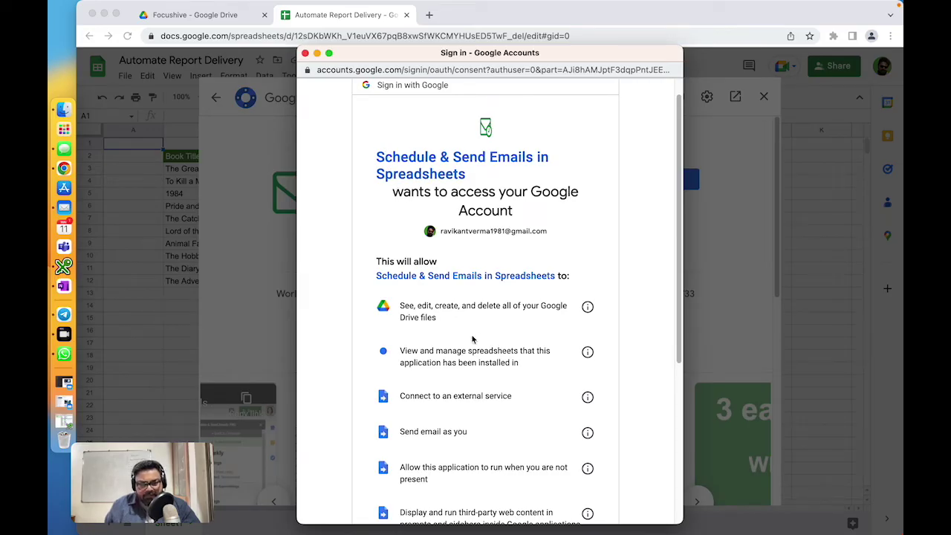
{"action": "scroll", "coordinate": [472, 342], "scroll_direction": "down", "scroll_amount": 3}
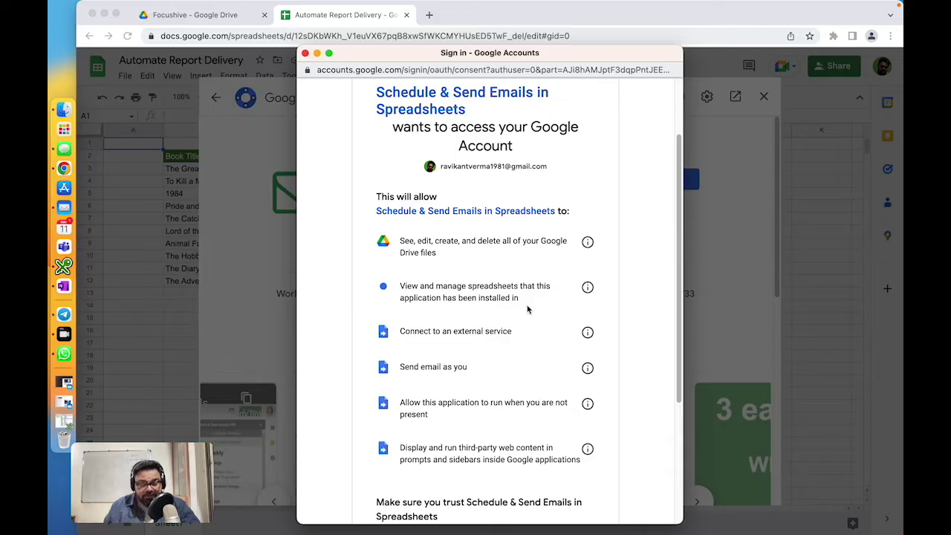
{"action": "scroll", "coordinate": [480, 336], "scroll_direction": "down", "scroll_amount": 2}
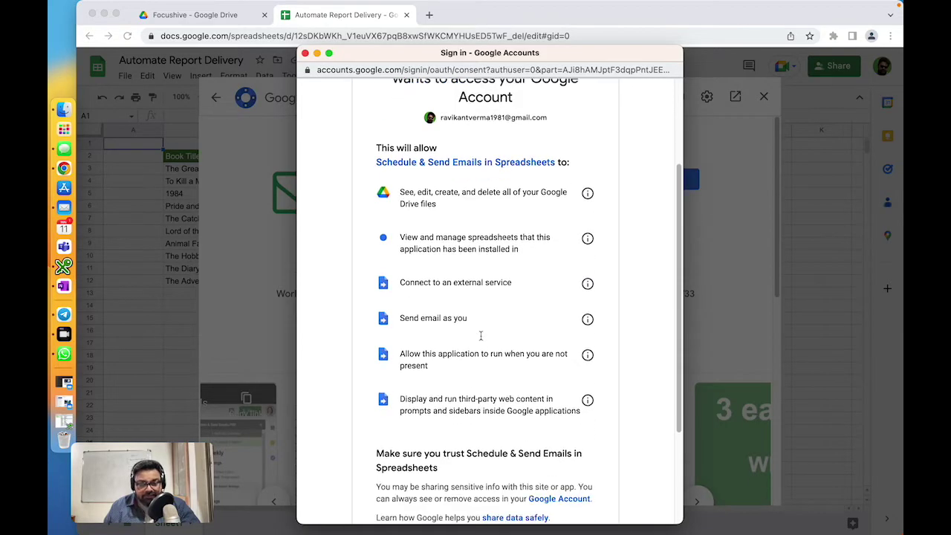
{"action": "scroll", "coordinate": [481, 336], "scroll_direction": "down", "scroll_amount": 1}
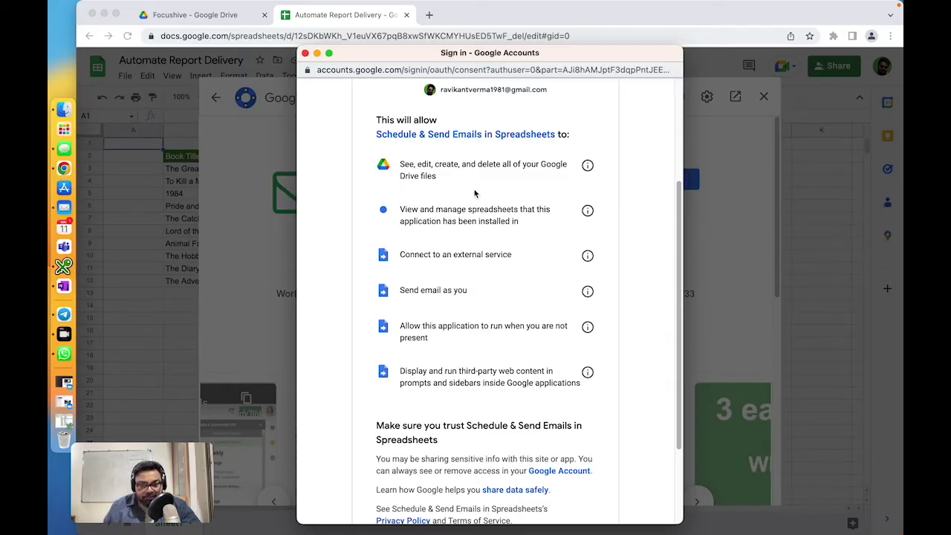
{"action": "scroll", "coordinate": [451, 387], "scroll_direction": "down", "scroll_amount": 1}
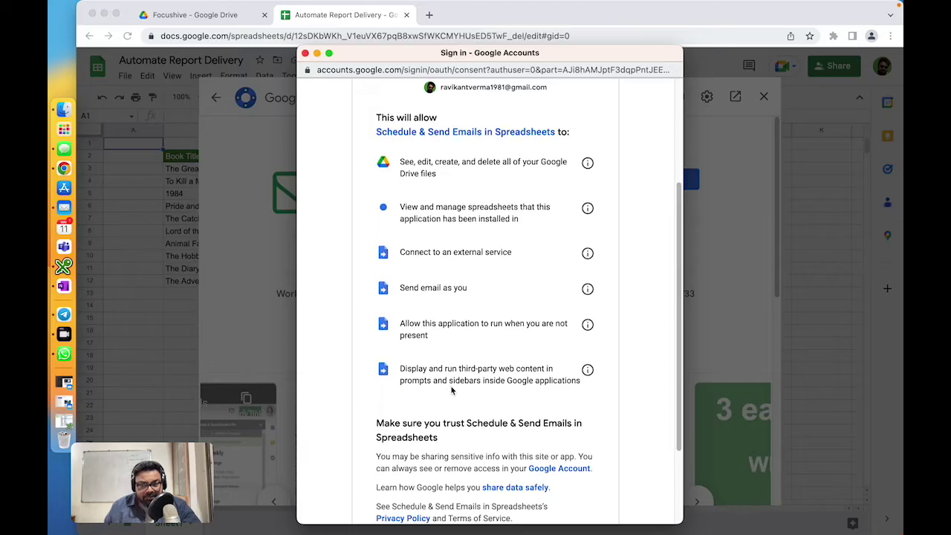
{"action": "scroll", "coordinate": [451, 391], "scroll_direction": "down", "scroll_amount": 3}
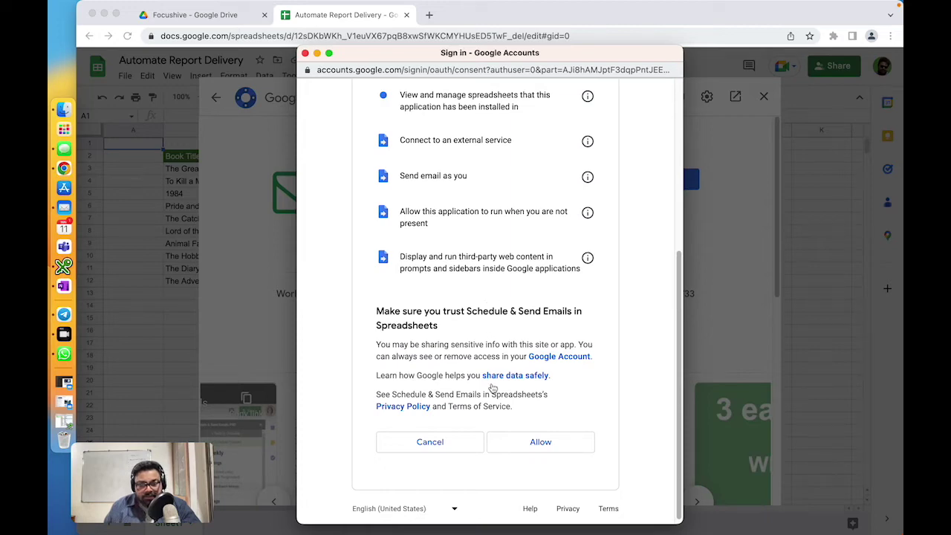
{"action": "left_click", "coordinate": [537, 442]}
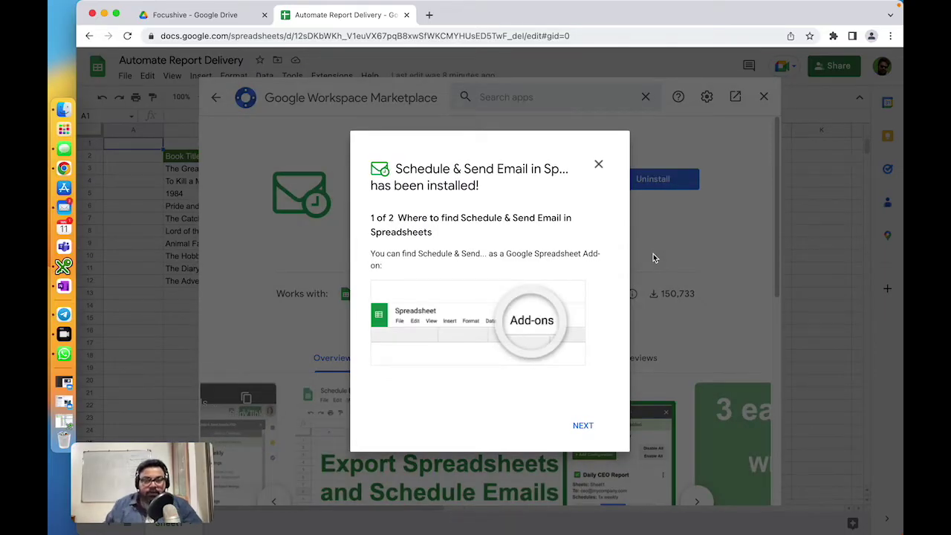
{"action": "left_click", "coordinate": [585, 426]}
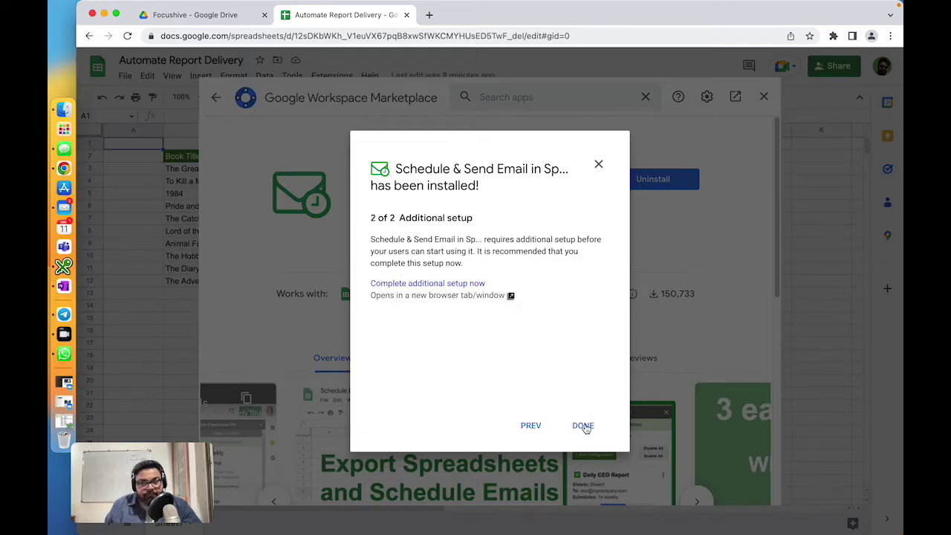
Step: Finish the post-install guide and close the Marketplace to return to the sheet
{"action": "left_click", "coordinate": [584, 427]}
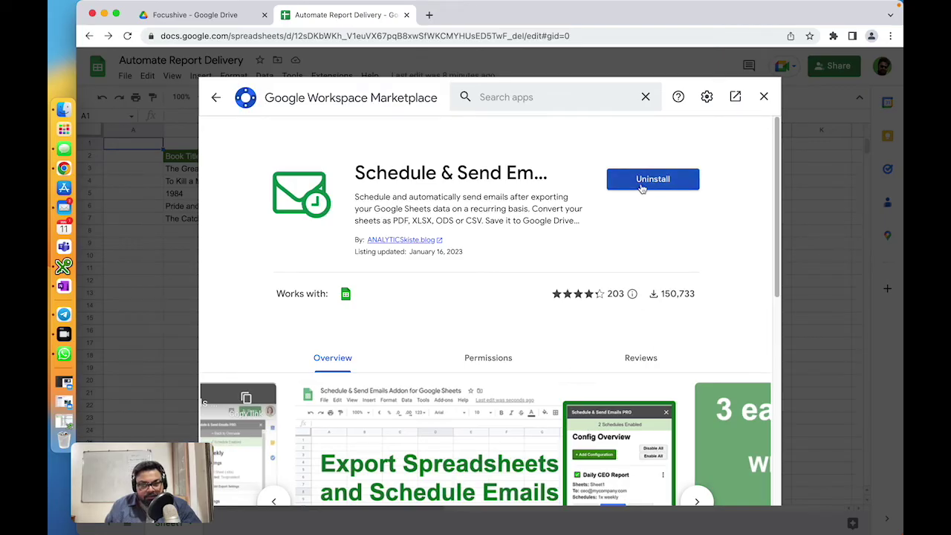
{"action": "left_click", "coordinate": [765, 98]}
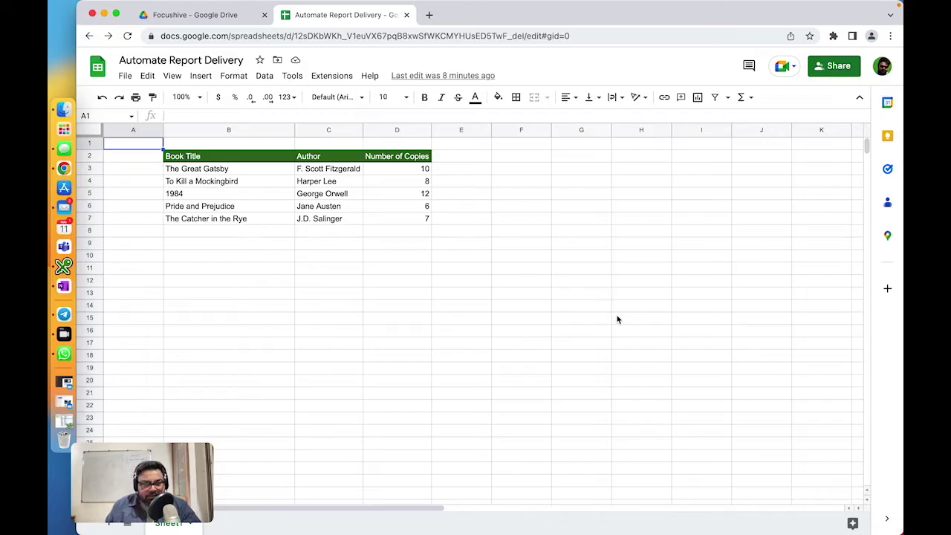
{"action": "left_click", "coordinate": [473, 332]}
{"action": "scroll", "coordinate": [474, 333], "scroll_direction": "down", "scroll_amount": 5}
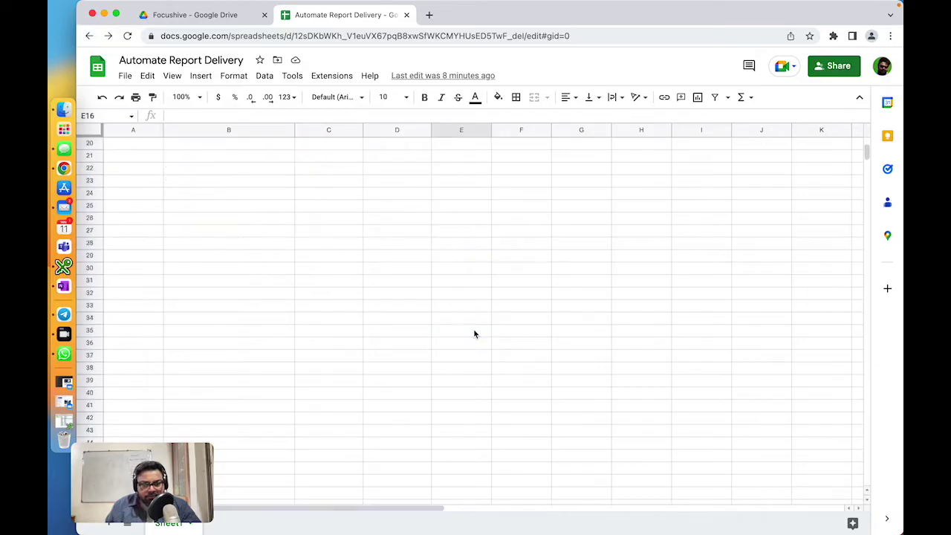
{"action": "scroll", "coordinate": [474, 333], "scroll_direction": "up", "scroll_amount": 5}
Step: Select the book table B2:D7, then clear the selection
{"action": "left_click_drag", "start_coordinate": [223, 176], "coordinate": [416, 298]}
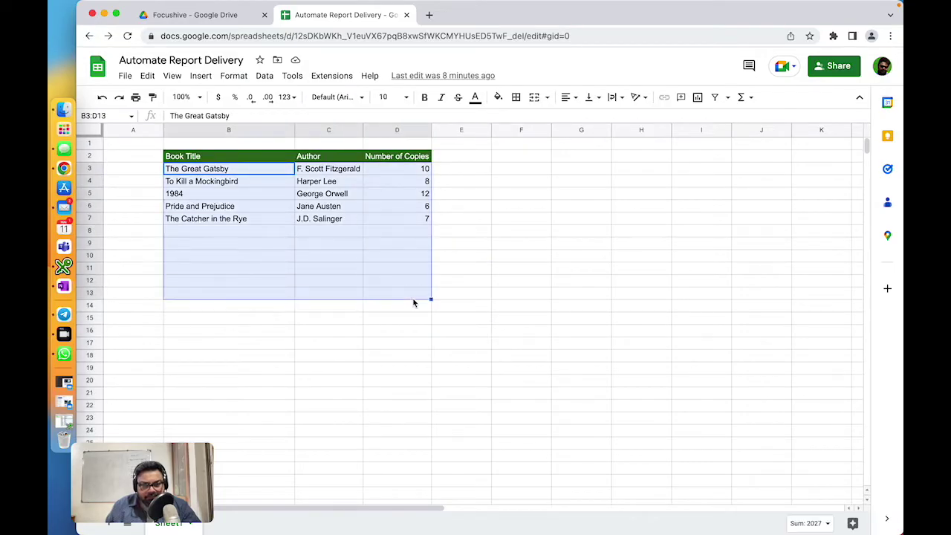
{"action": "left_click", "coordinate": [417, 295]}
{"action": "left_click_drag", "start_coordinate": [240, 156], "coordinate": [428, 220]}
{"action": "left_click", "coordinate": [565, 235]}
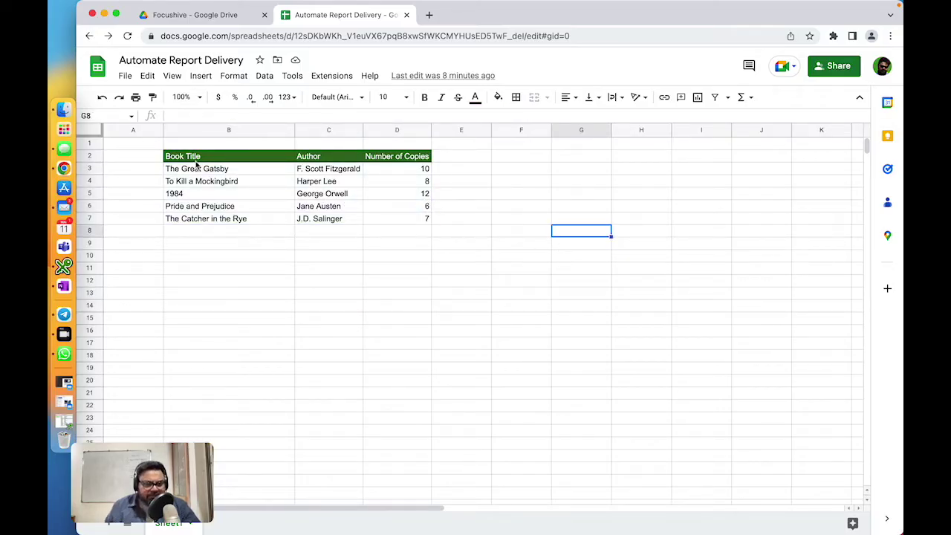
{"action": "left_click_drag", "start_coordinate": [196, 161], "coordinate": [396, 222]}
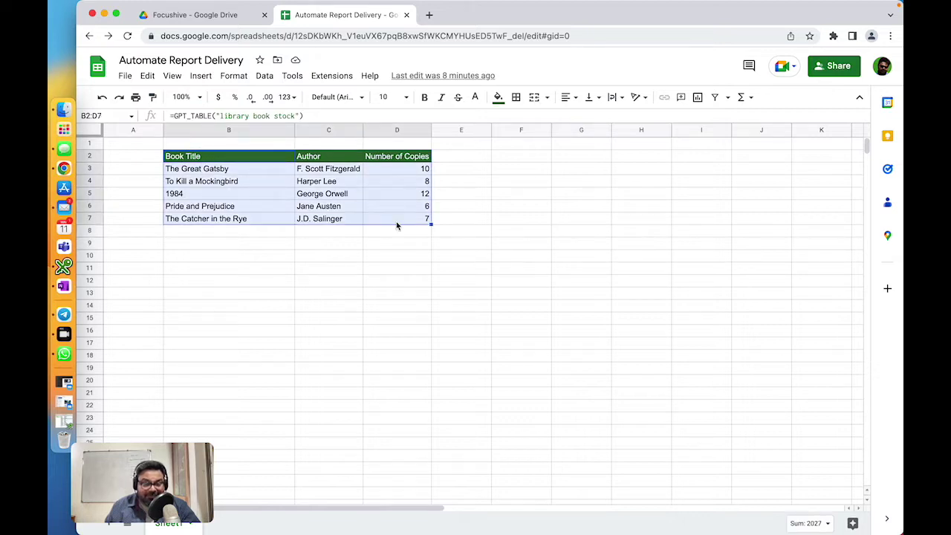
{"action": "left_click", "coordinate": [543, 242]}
Step: Open the add-on's Manage Schedules, dismiss the PRO banner, and edit New Schedule
{"action": "left_click", "coordinate": [332, 77]}
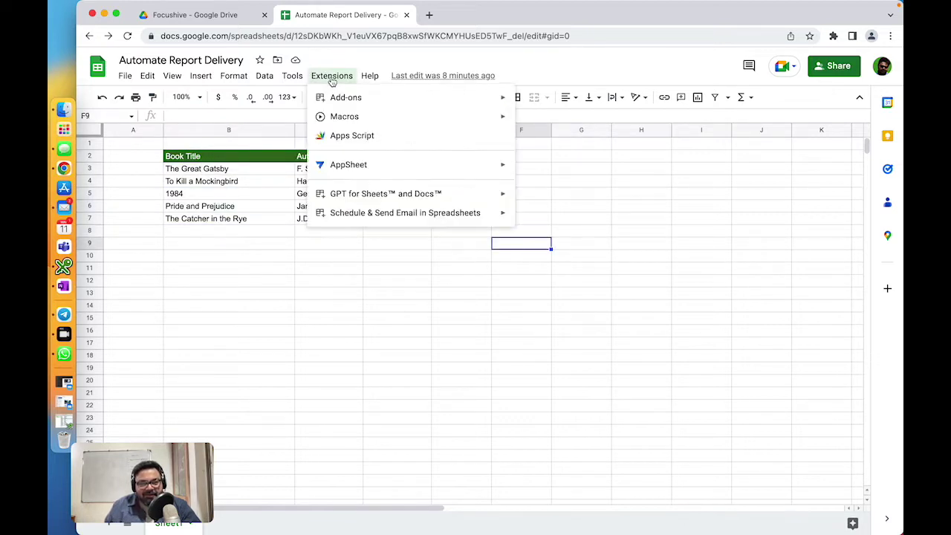
{"action": "mouse_move", "coordinate": [363, 216]}
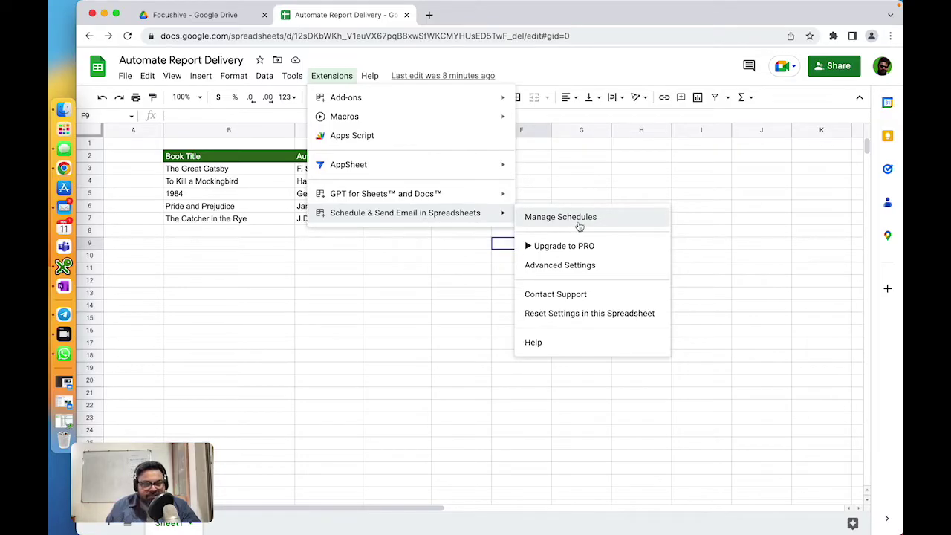
{"action": "left_click", "coordinate": [607, 225]}
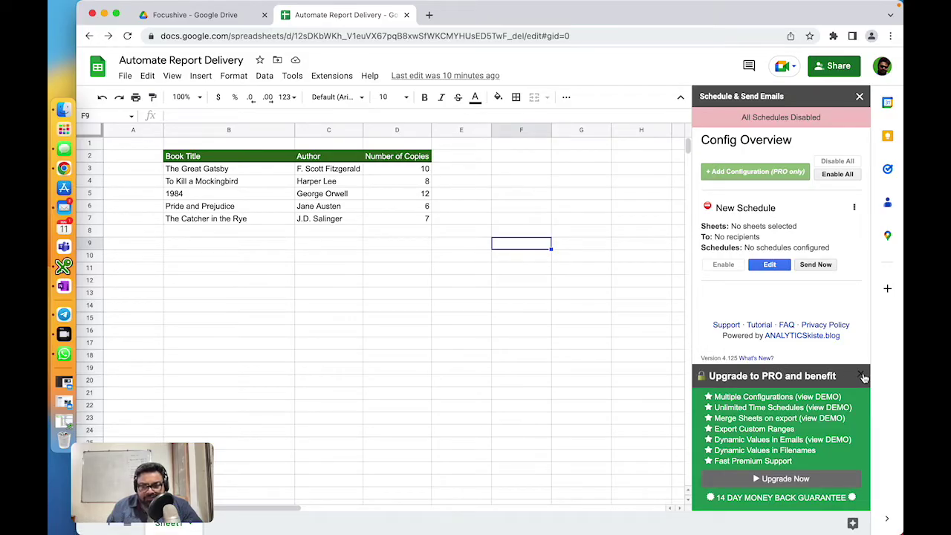
{"action": "left_click", "coordinate": [862, 376]}
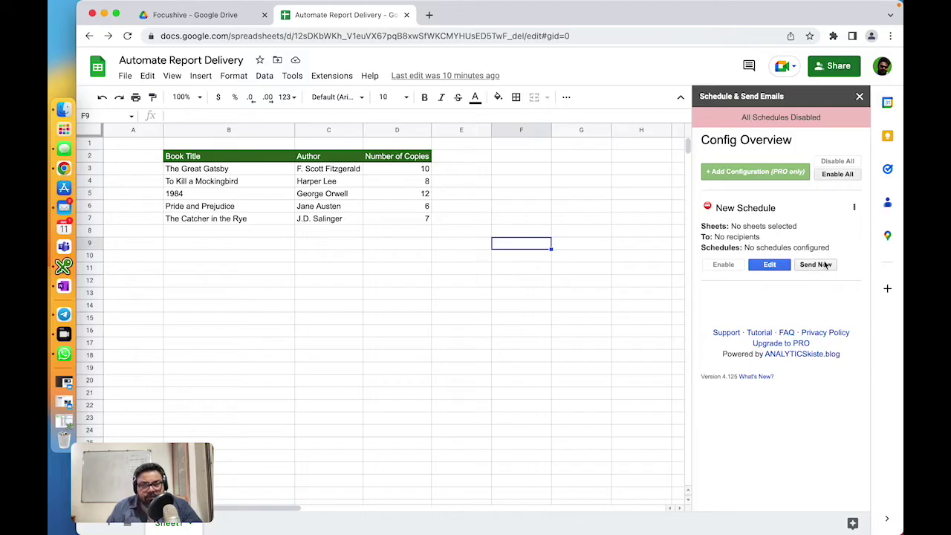
{"action": "left_click", "coordinate": [773, 265]}
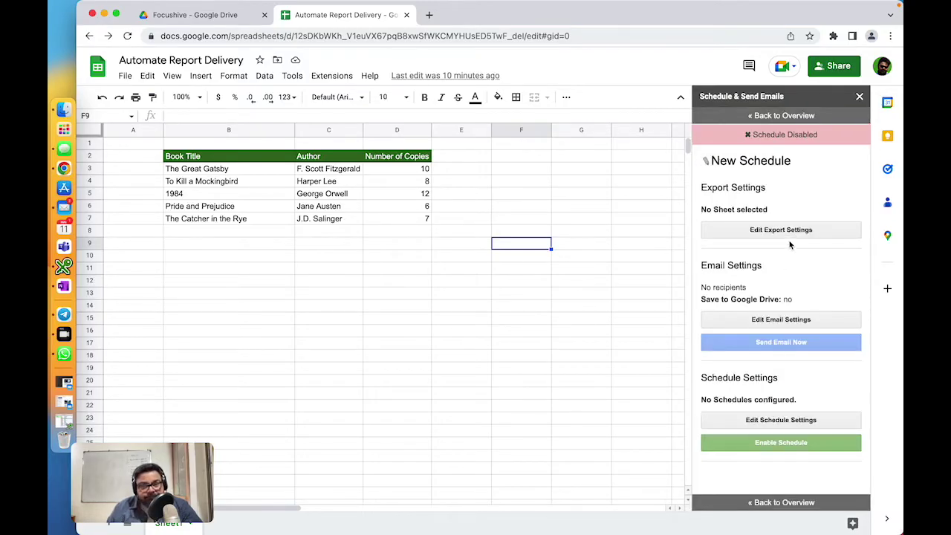
Step: Replace the 'New Schedule' title with 'Test email delivery demo' in the sidebar
{"action": "left_click", "coordinate": [783, 162]}
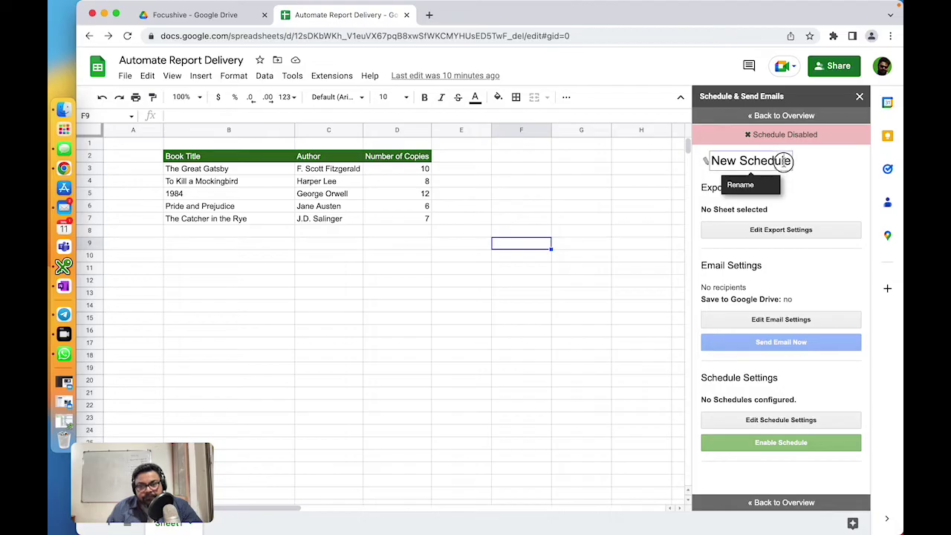
{"action": "left_click", "coordinate": [772, 160]}
{"action": "left_click_drag", "start_coordinate": [773, 161], "coordinate": [714, 160]}
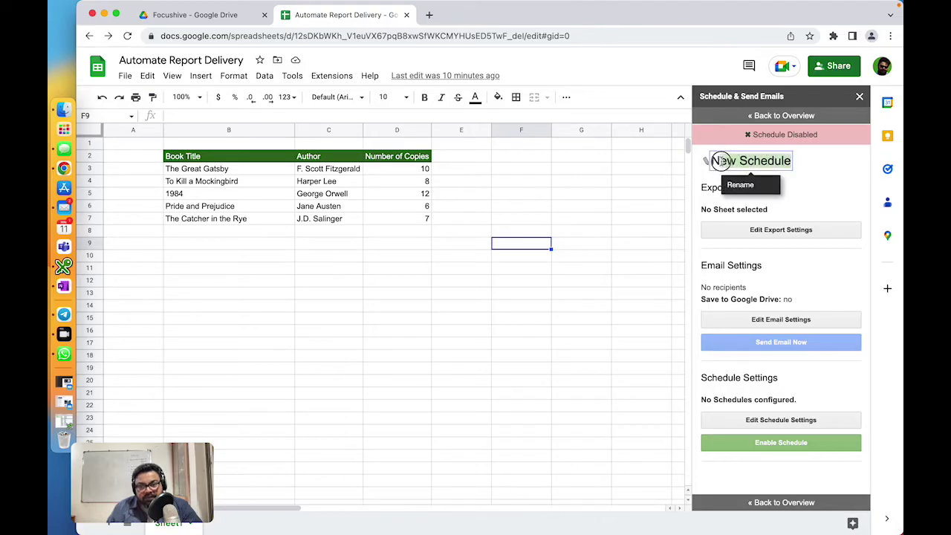
{"action": "type", "text": "M"}
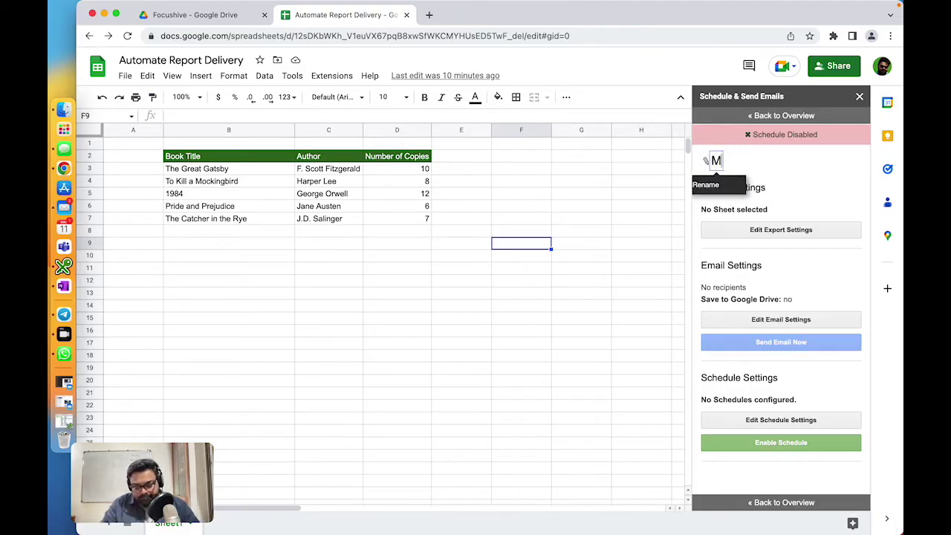
{"action": "type", "text": "onday"}
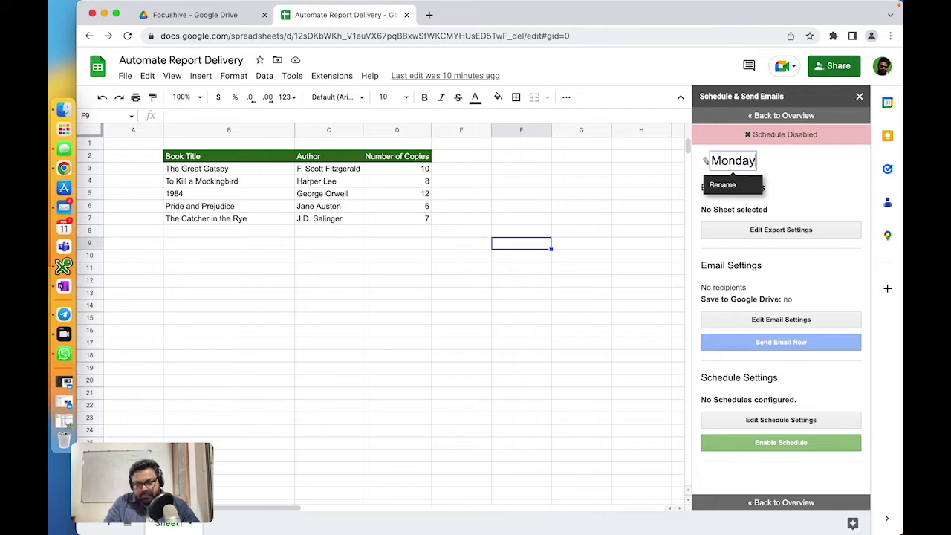
{"action": "key", "text": "BackSpace"}
{"action": "key", "text": "BackSpace"}
{"action": "key", "text": "BackSpace"}
{"action": "key", "text": "BackSpace"}
{"action": "key", "text": "BackSpace"}
{"action": "key", "text": "BackSpace"}
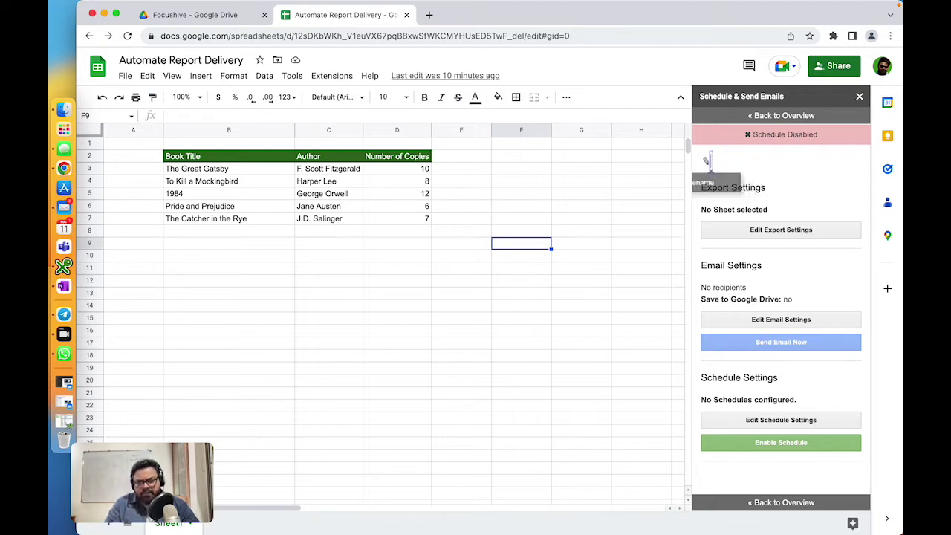
{"action": "type", "text": "Te"}
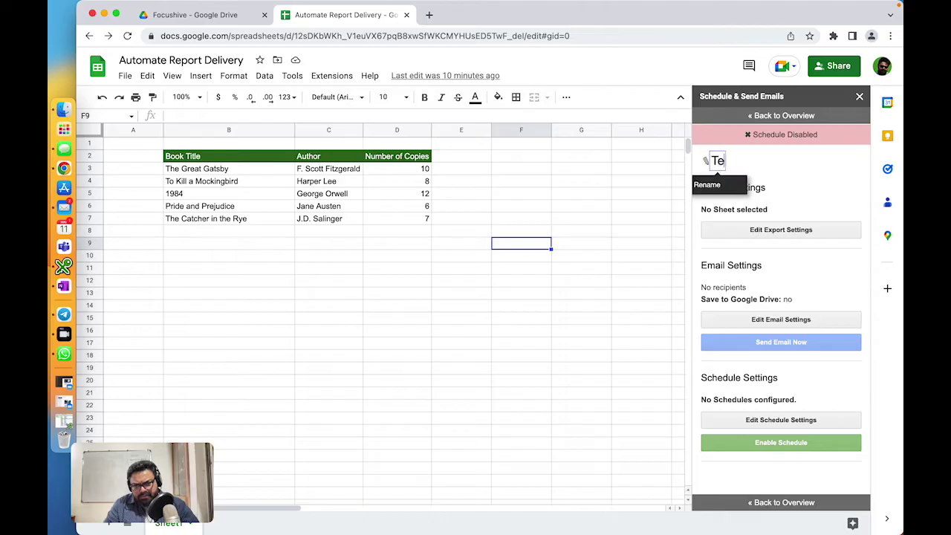
{"action": "type", "text": "st email "}
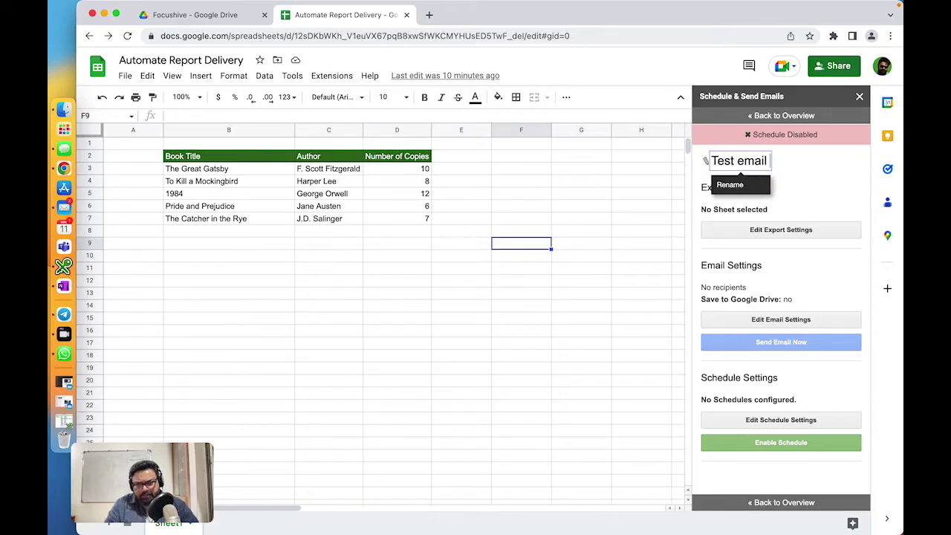
{"action": "type", "text": "deliver"}
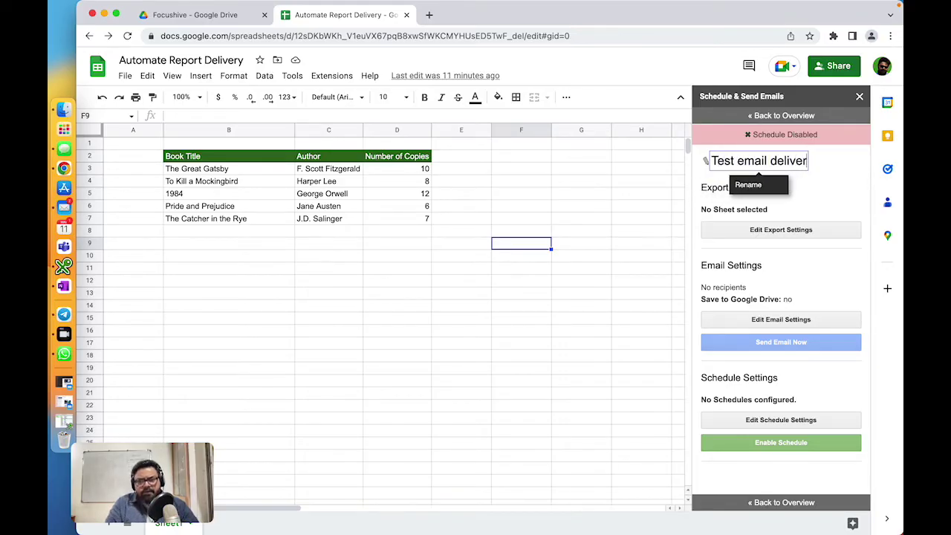
{"action": "type", "text": "y demo"}
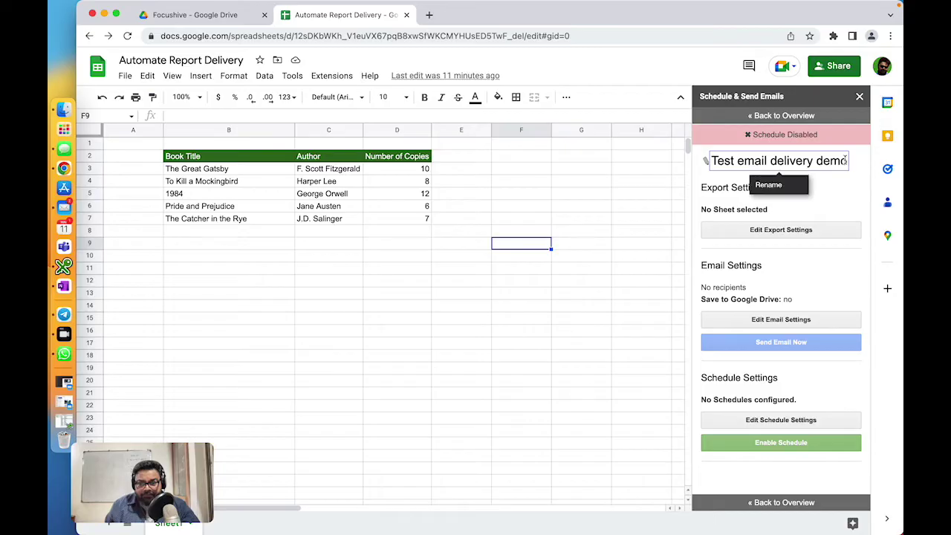
{"action": "left_click", "coordinate": [845, 182]}
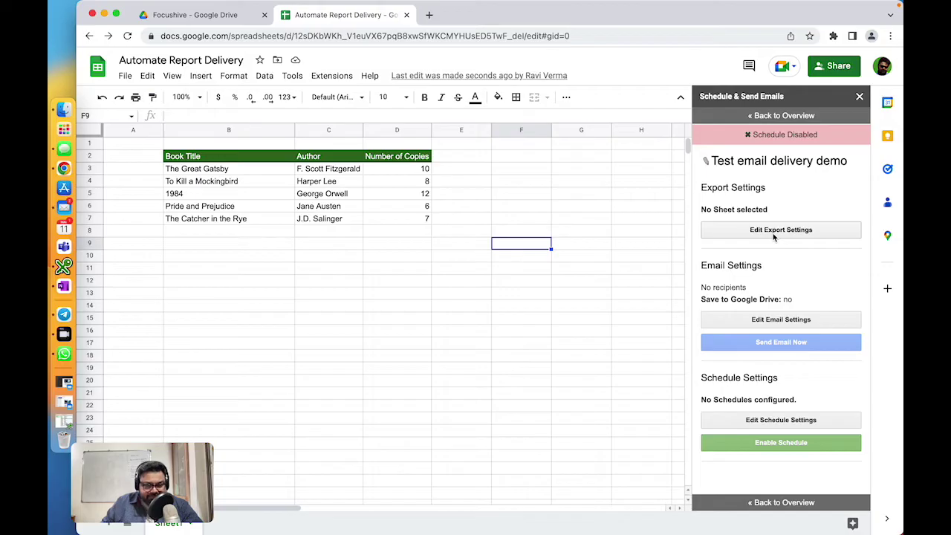
Step: Set the export file format to Excel Sheet (.xlsx) and tick Sheet1 as the attachment
{"action": "left_click", "coordinate": [809, 232]}
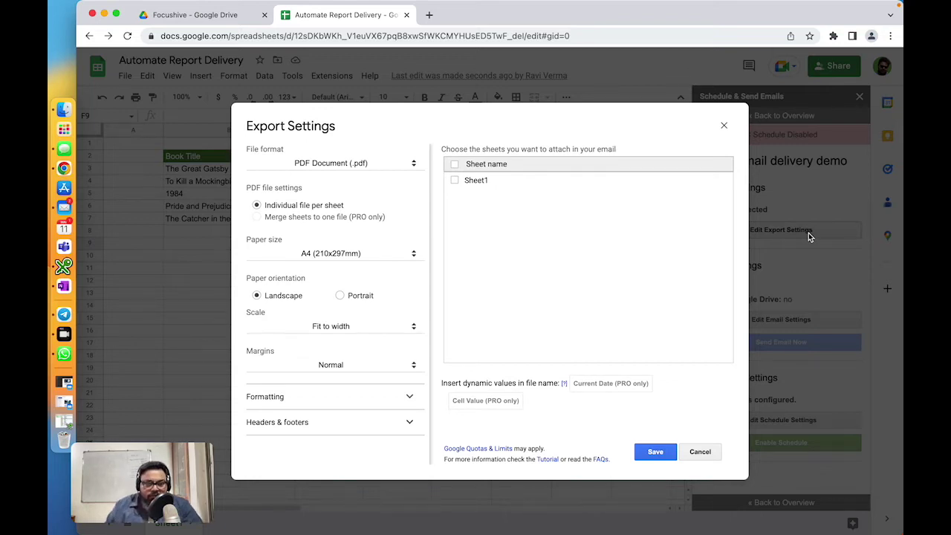
{"action": "left_click", "coordinate": [387, 160]}
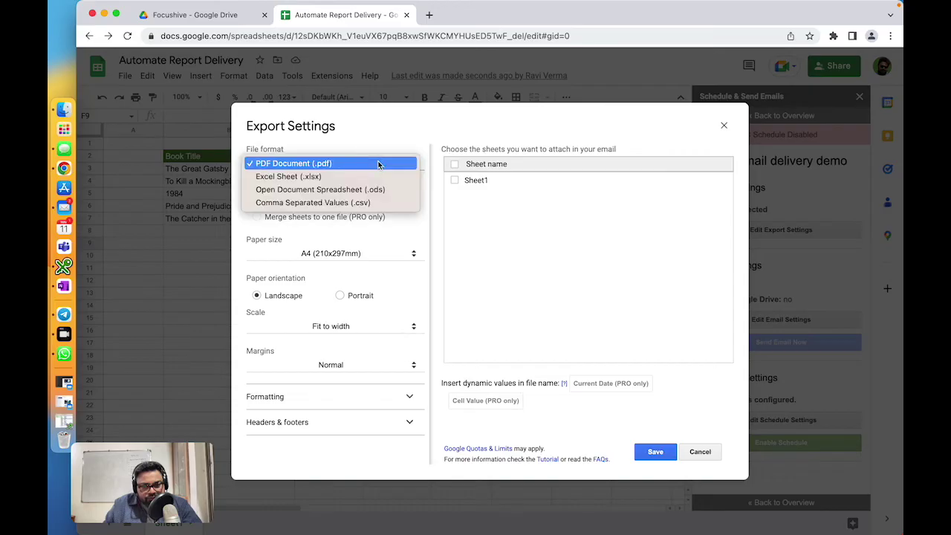
{"action": "left_click", "coordinate": [344, 179]}
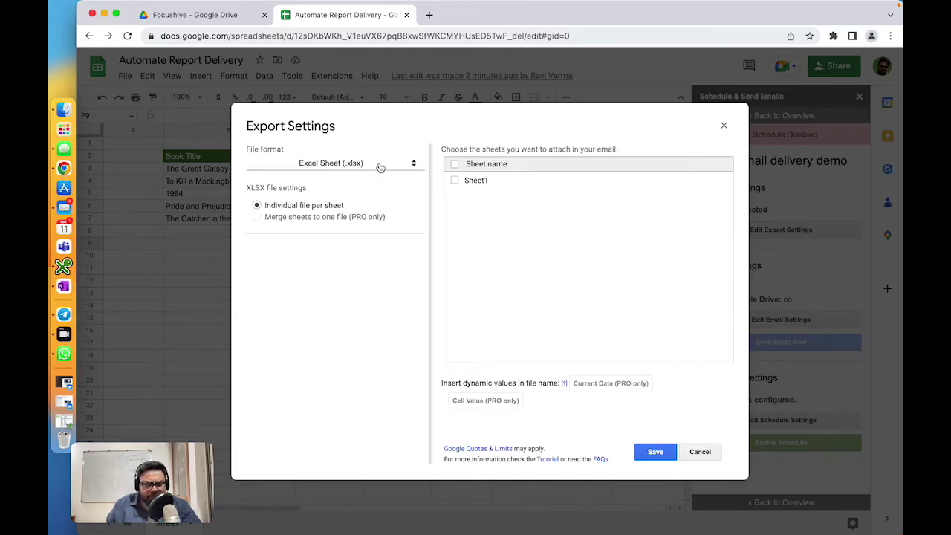
{"action": "left_click", "coordinate": [380, 165]}
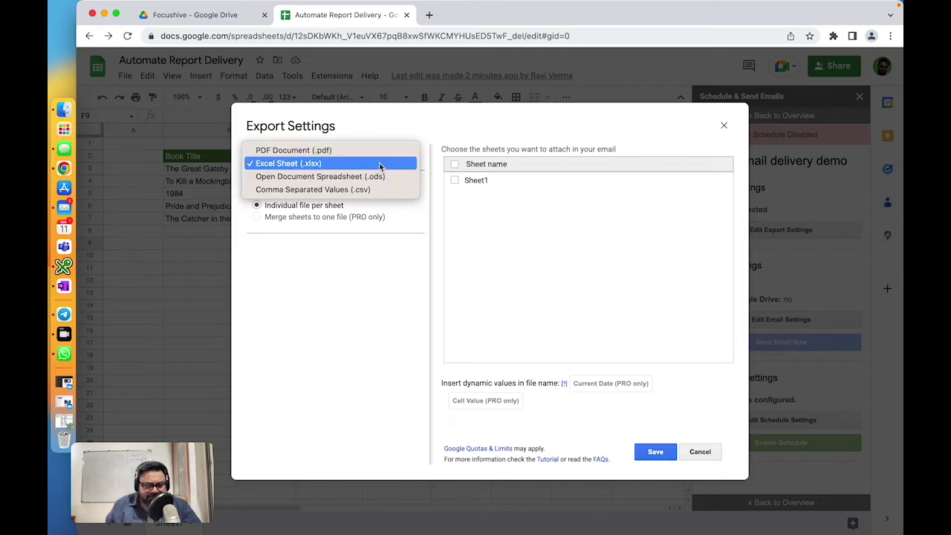
{"action": "left_click", "coordinate": [295, 152]}
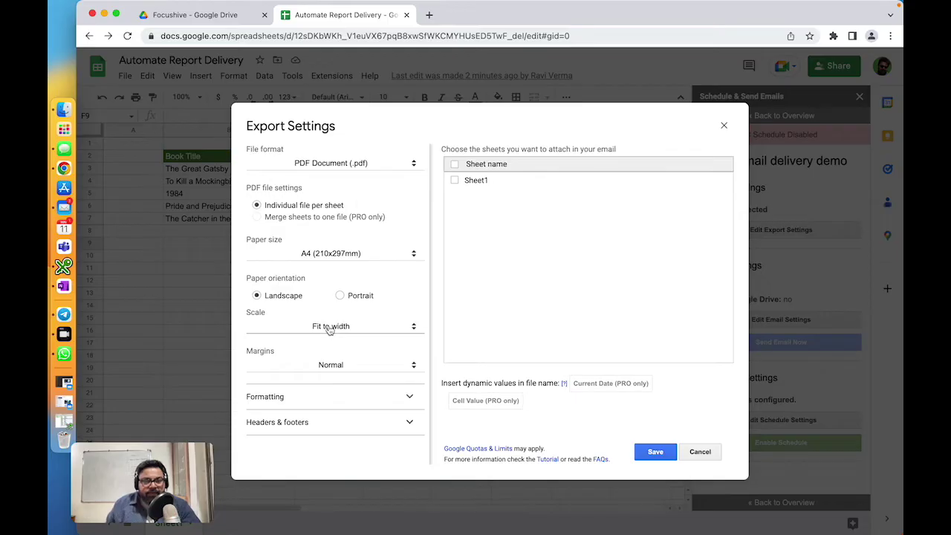
{"action": "left_click", "coordinate": [370, 168]}
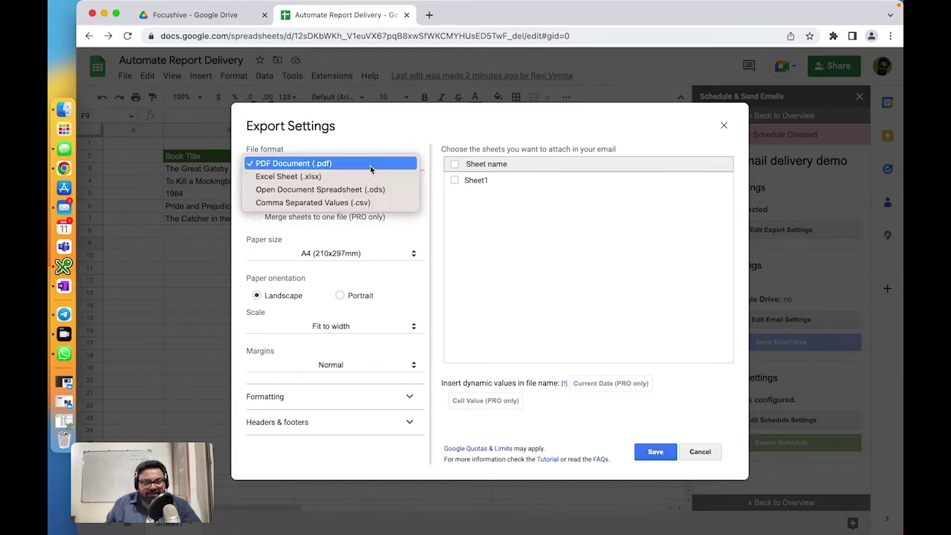
{"action": "left_click", "coordinate": [309, 179]}
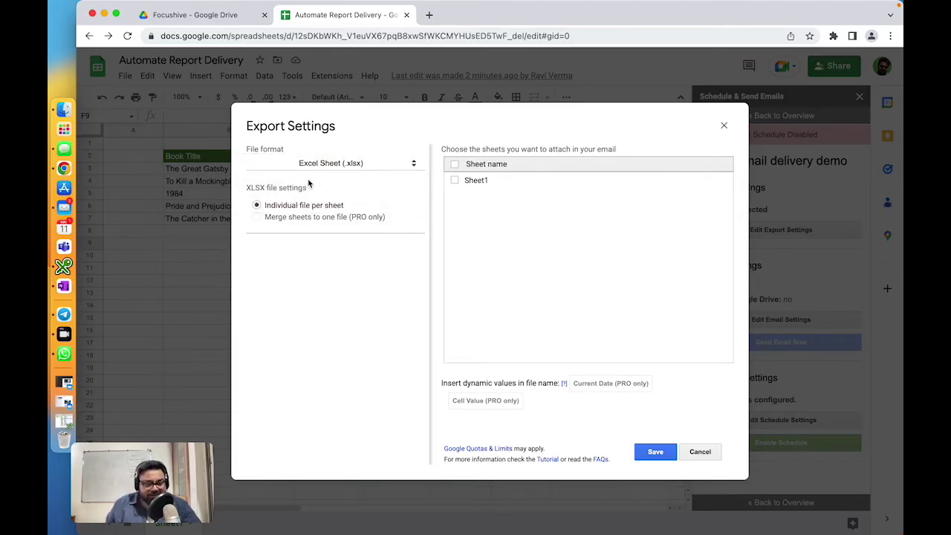
{"action": "left_click", "coordinate": [455, 182]}
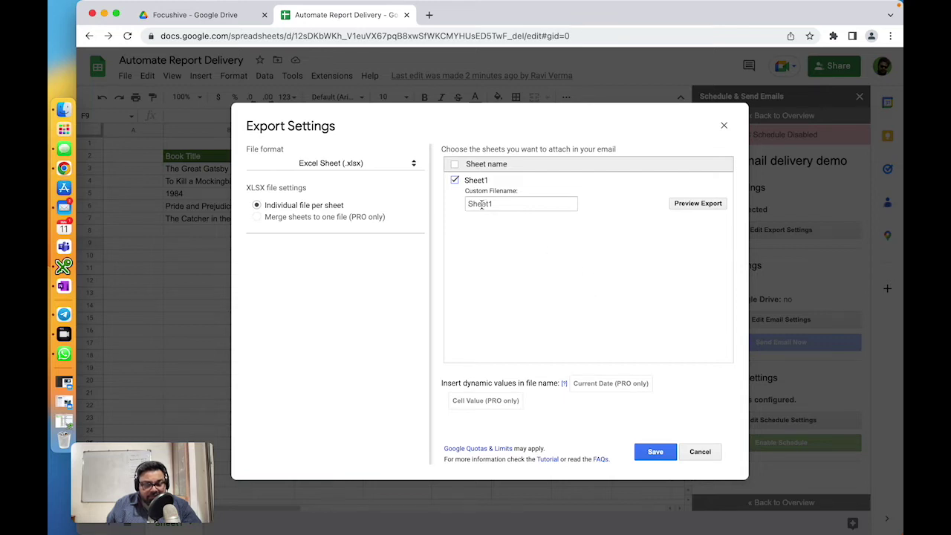
Step: Give Sheet1's export the custom file name 'Library Stock as off today'
{"action": "left_click", "coordinate": [505, 206]}
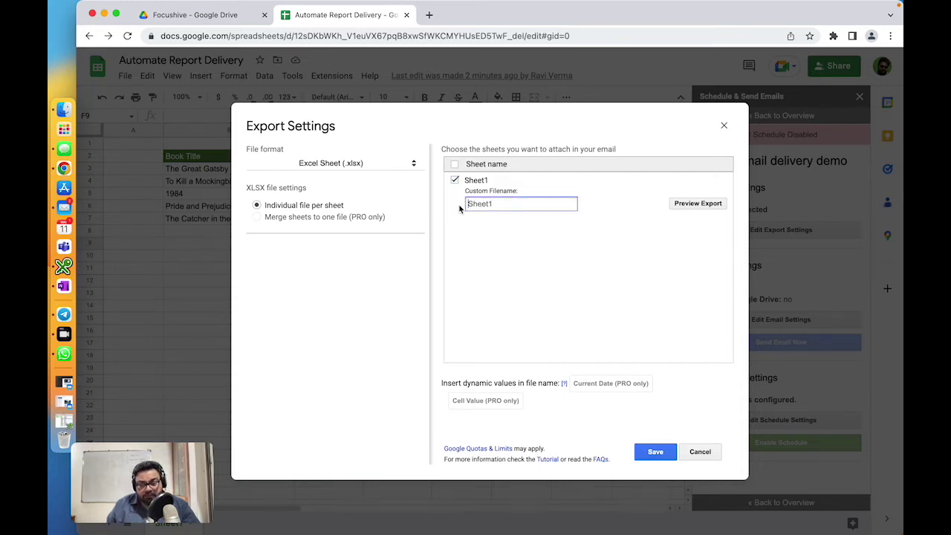
{"action": "type", "text": "Li"}
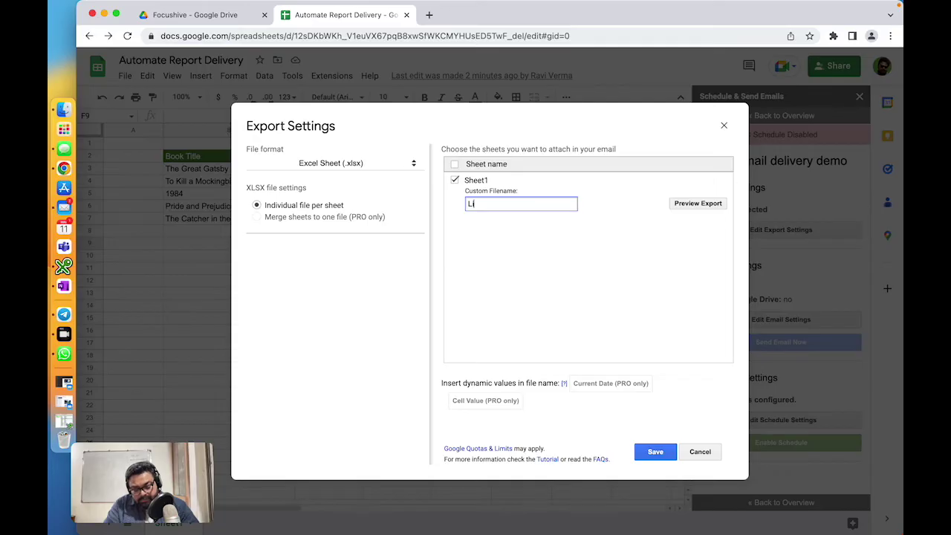
{"action": "type", "text": "brar"}
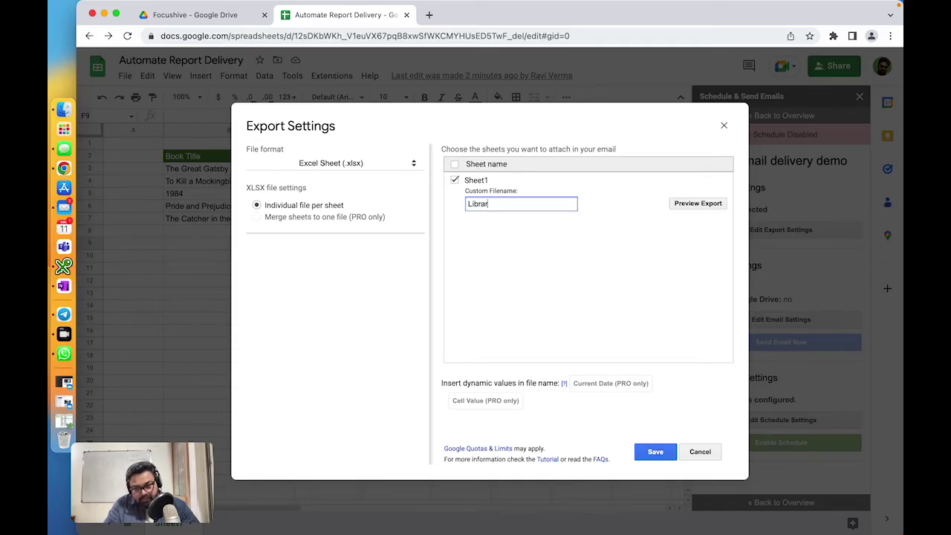
{"action": "type", "text": "y Sto"}
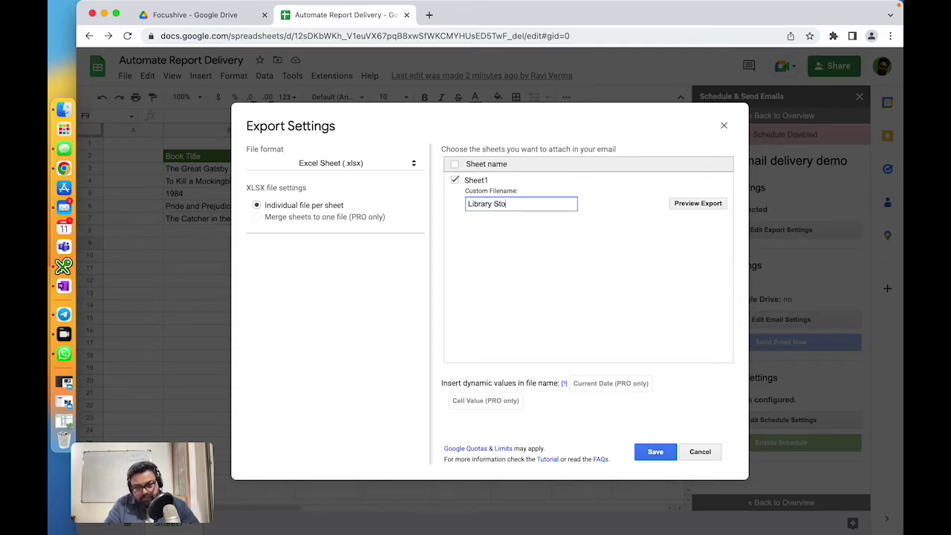
{"action": "type", "text": "ck as"}
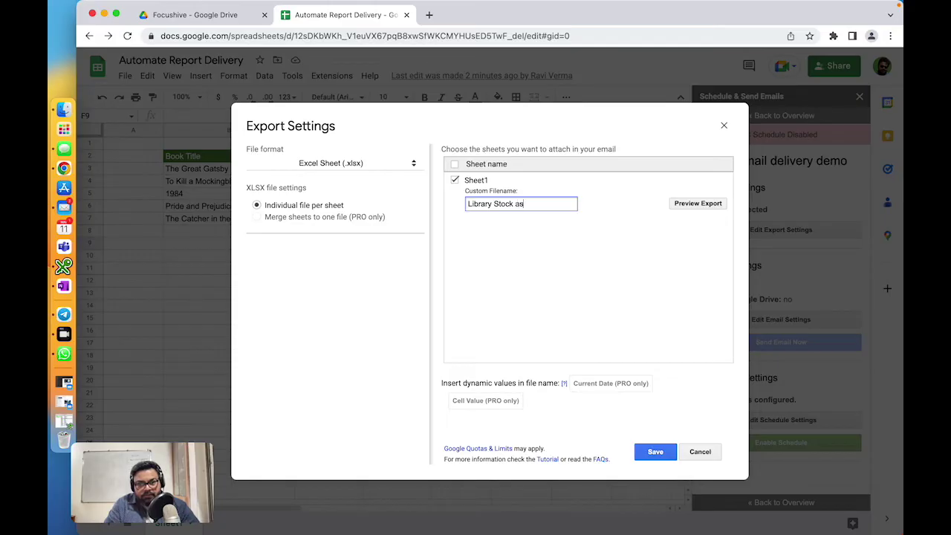
{"action": "type", "text": " off today"}
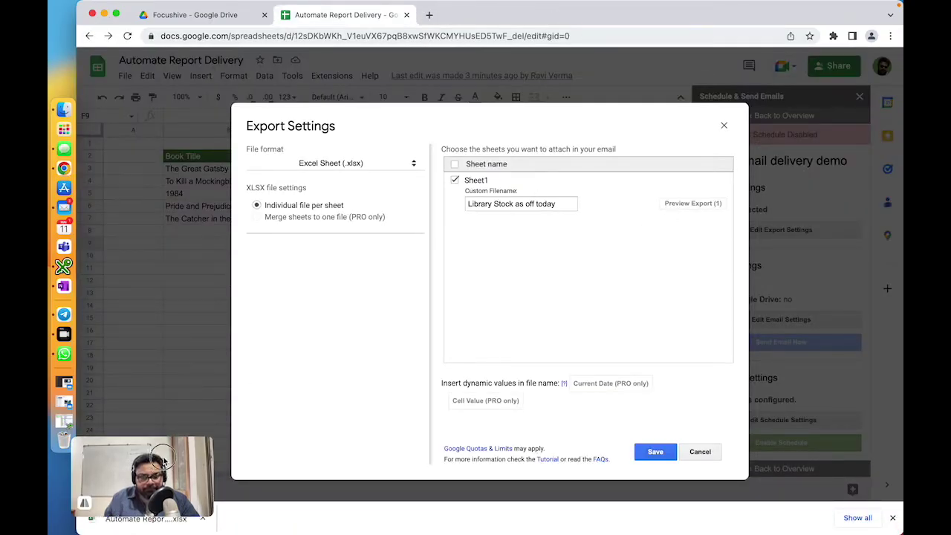
{"action": "left_click_drag", "start_coordinate": [165, 481], "coordinate": [179, 425]}
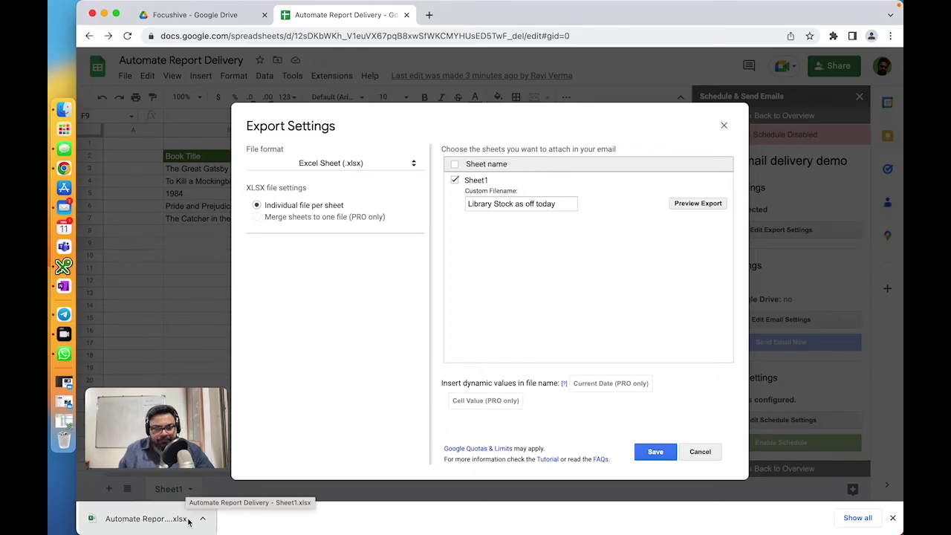
{"action": "left_click", "coordinate": [149, 518]}
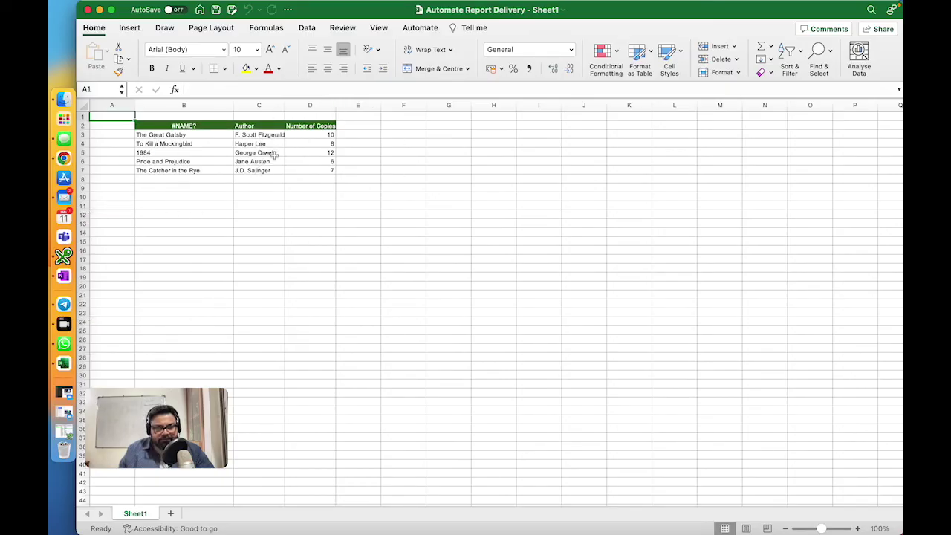
{"action": "left_click", "coordinate": [87, 10]}
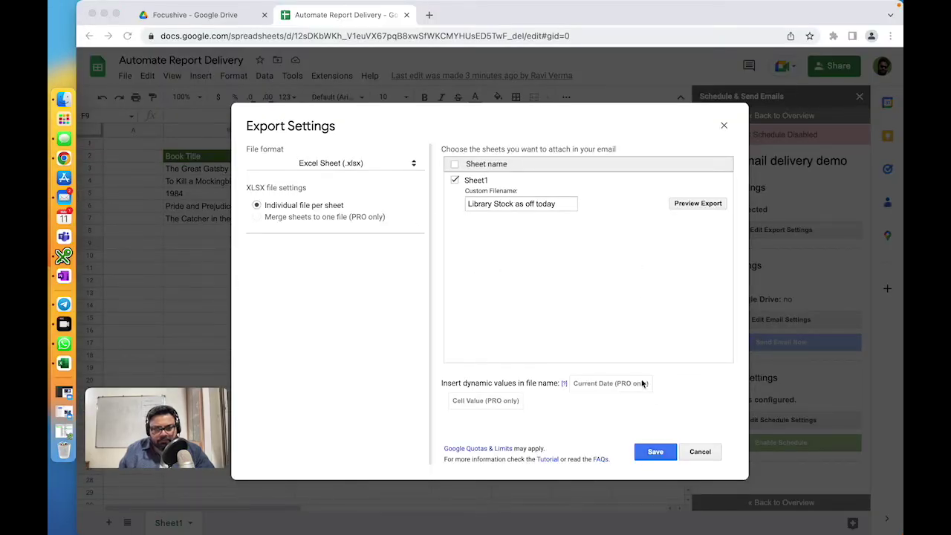
Step: Save the export settings with Excel Sheet (.xlsx) format and Sheet1 selected
{"action": "left_click", "coordinate": [654, 454]}
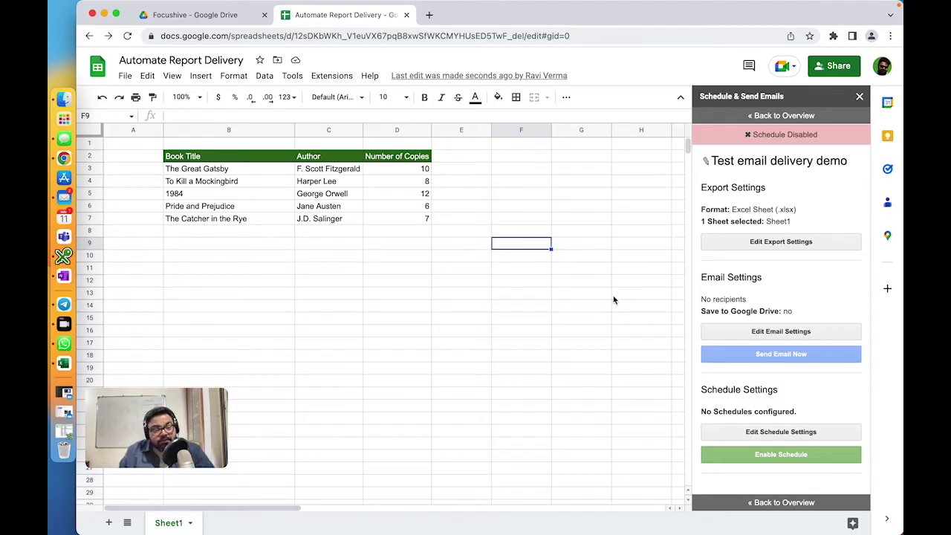
Step: Open the schedule's Email Settings and set the From Name to 'Library Manager'
{"action": "left_click", "coordinate": [788, 335]}
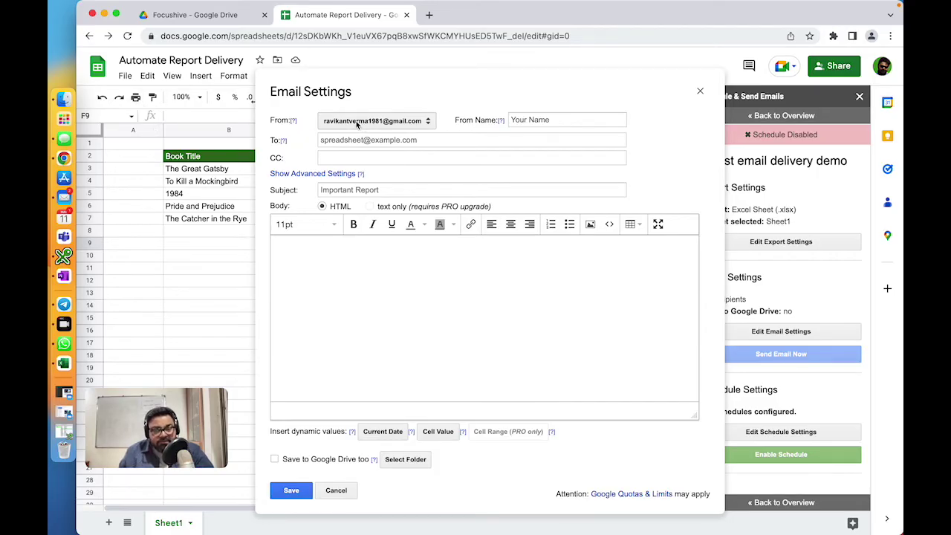
{"action": "left_click", "coordinate": [525, 124]}
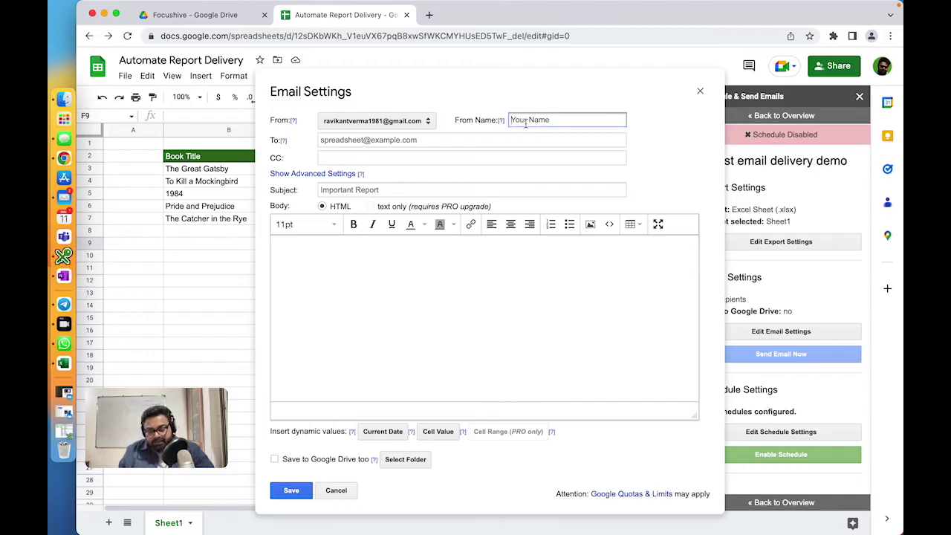
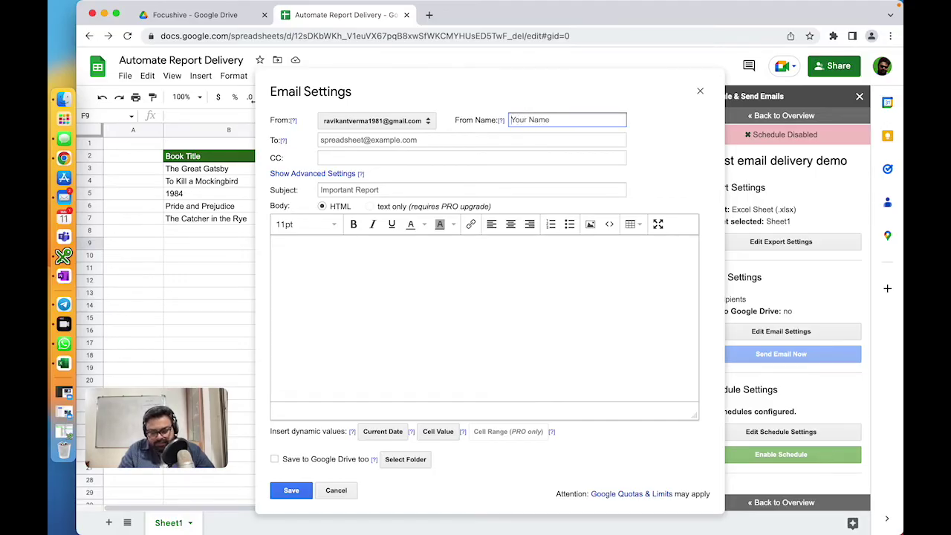
{"action": "type", "text": "Library Manager"}
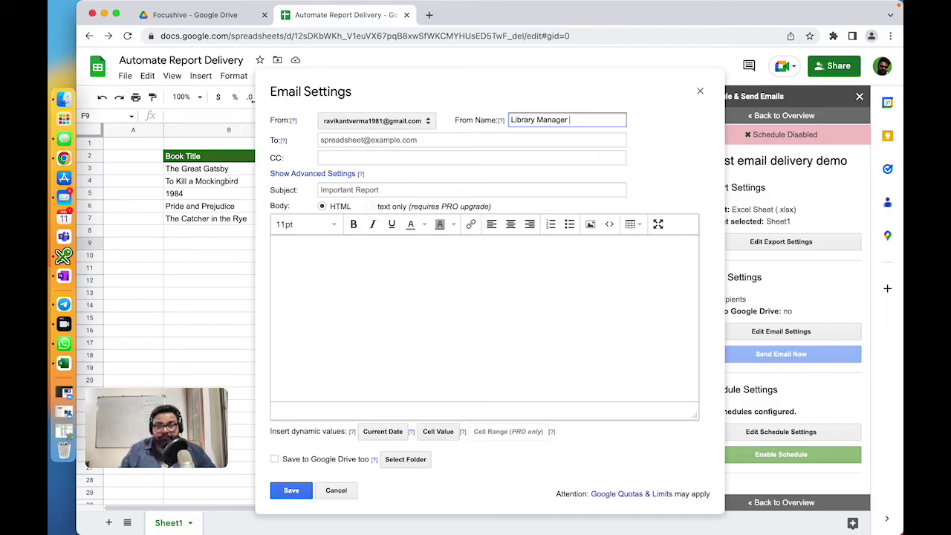
{"action": "left_click", "coordinate": [413, 141]}
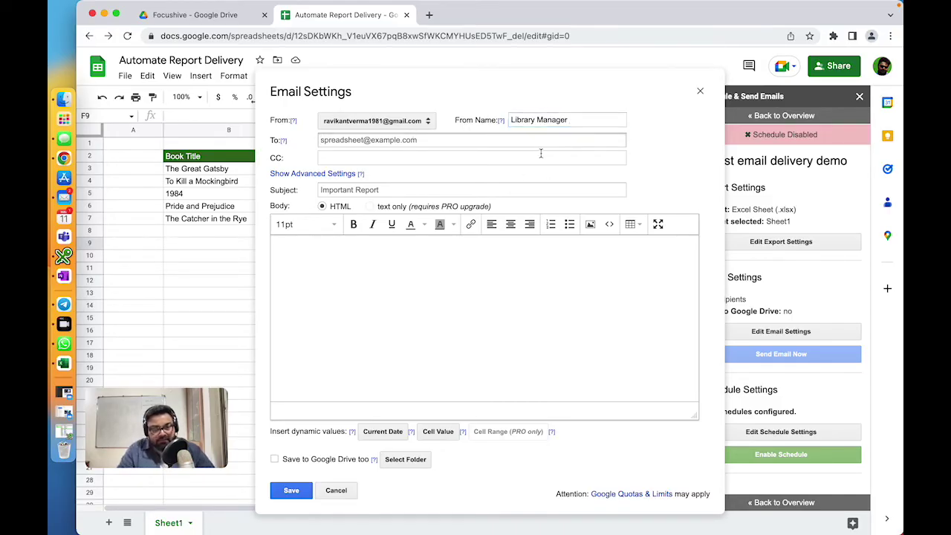
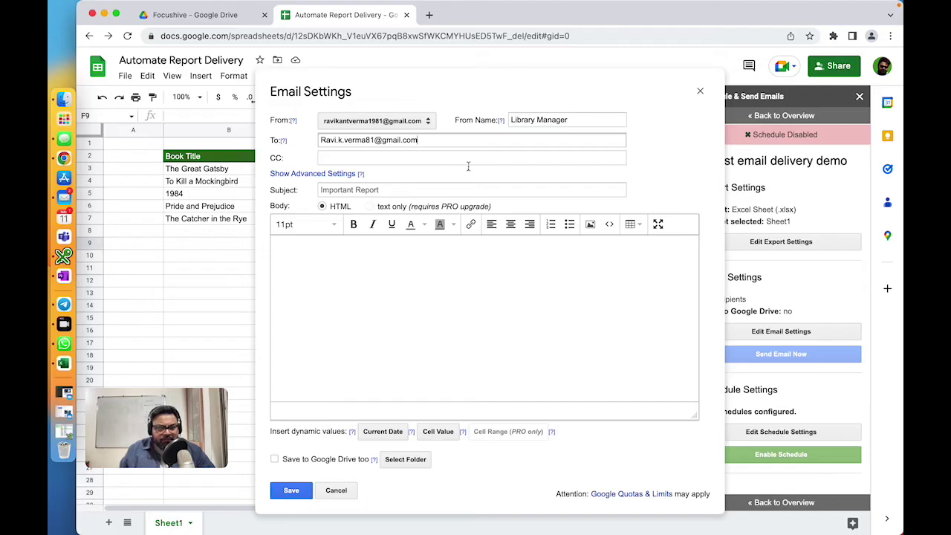
Step: Enter the recipient's Gmail address in To and reveal the BCC and Reply-To fields
{"action": "left_click", "coordinate": [321, 176]}
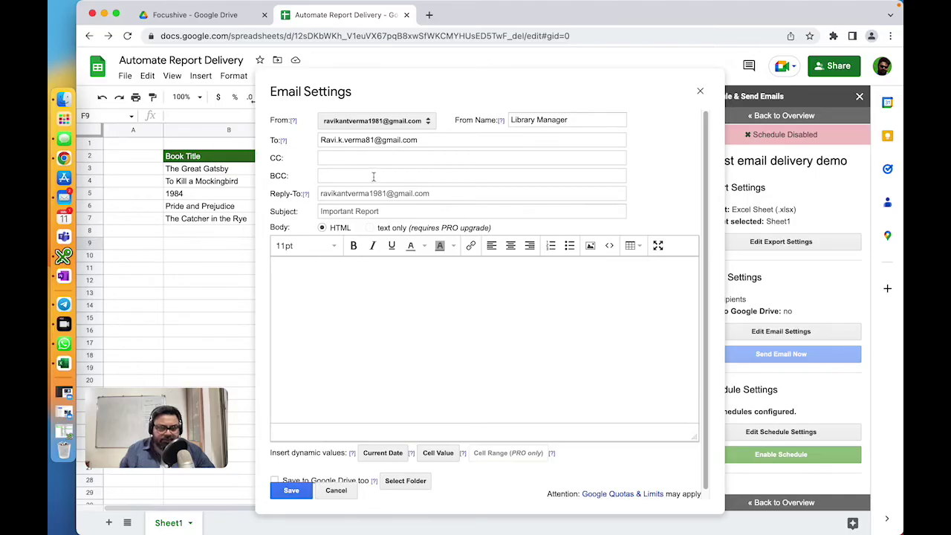
Step: Replace the 'Important Report' subject with 'Today's Library Stock'
{"action": "left_click", "coordinate": [375, 213]}
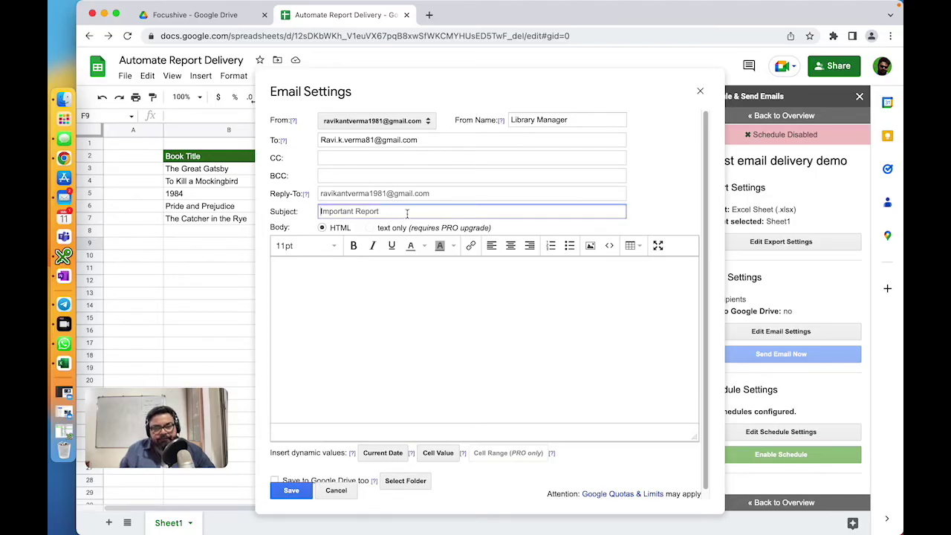
{"action": "left_click", "coordinate": [325, 212]}
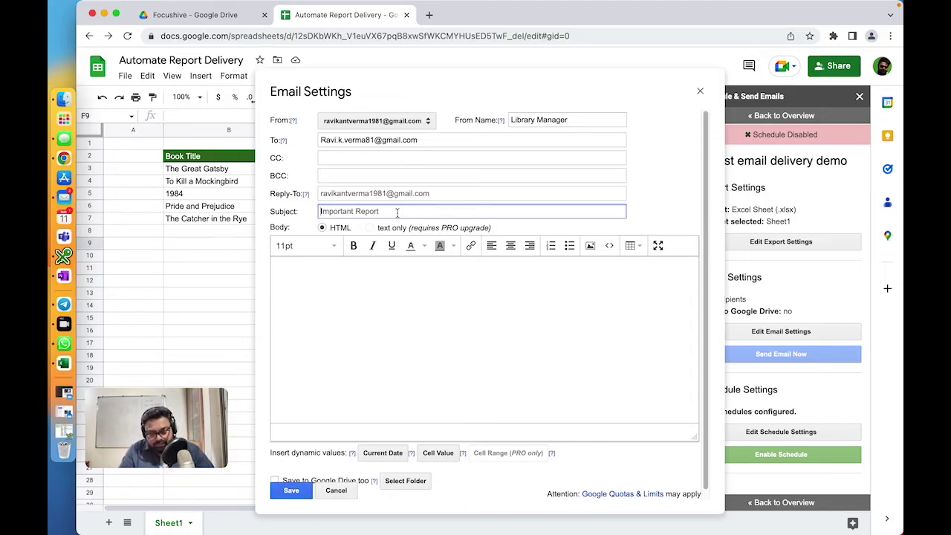
{"action": "key", "text": "super+a"}
{"action": "type", "text": "Todays"}
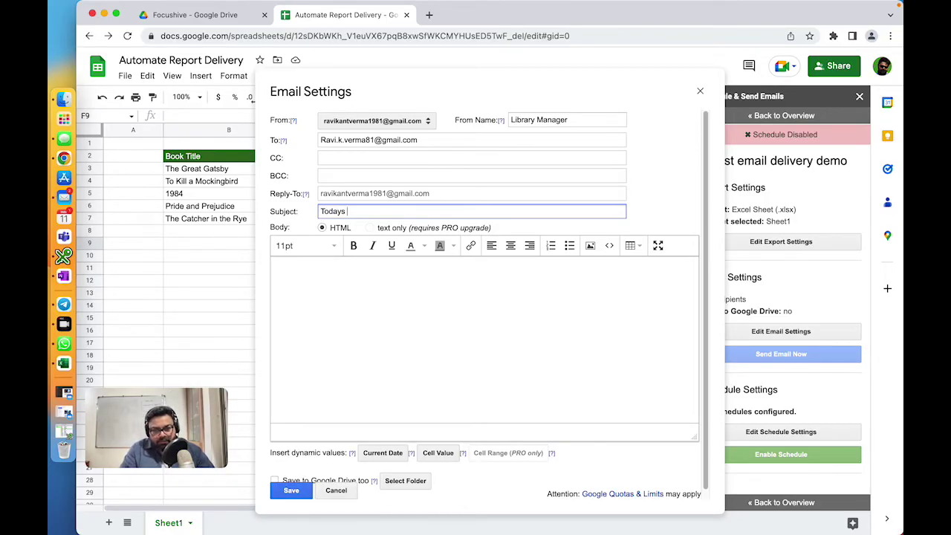
{"action": "key", "text": "BackSpace"}
{"action": "key", "text": "BackSpace"}
{"action": "type", "text": "'s"}
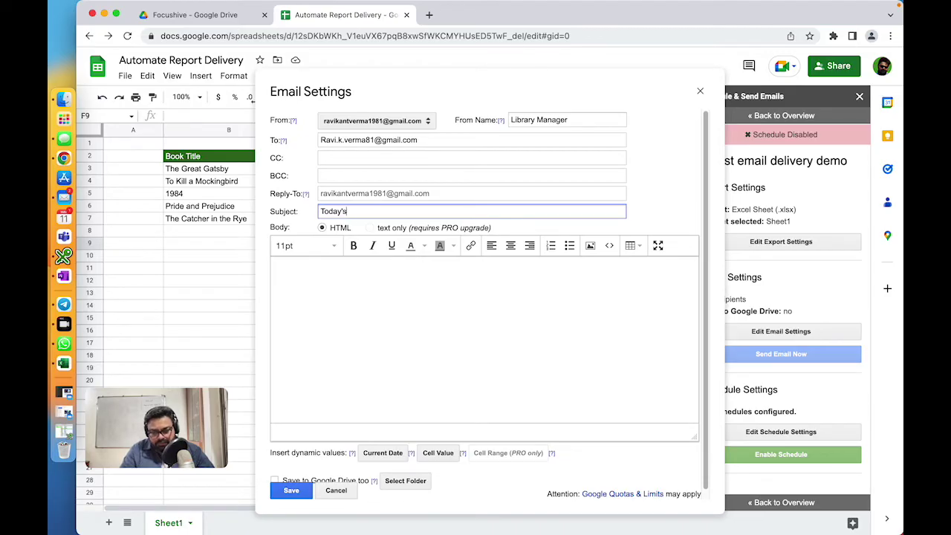
{"action": "type", "text": " Library Stock"}
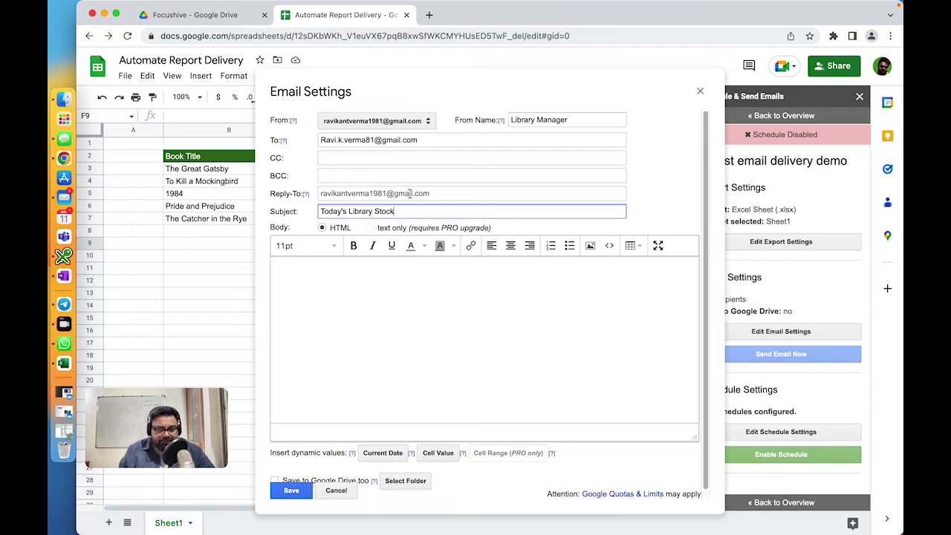
Step: Write a body greeting the recipient, noting stock details attached as of today, signed 'Cheers, Library Manager'
{"action": "left_click", "coordinate": [440, 320]}
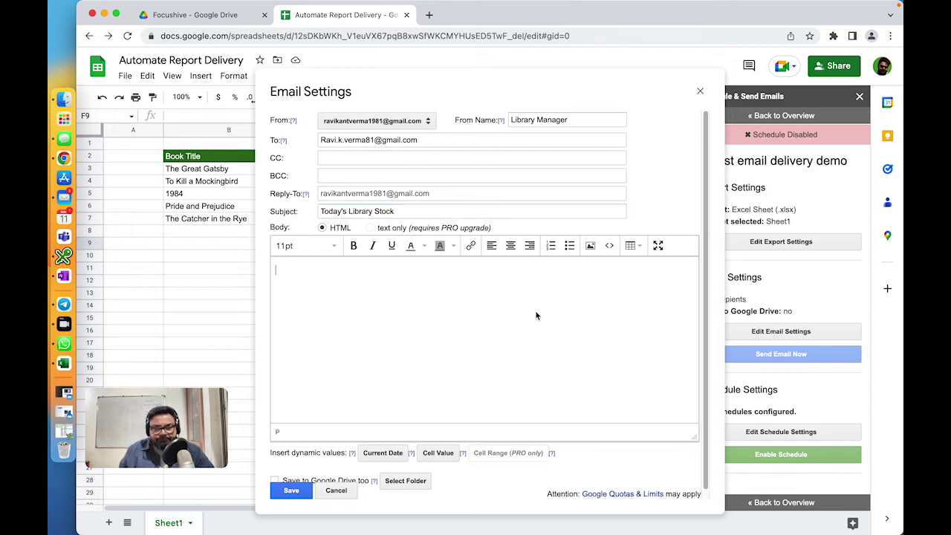
{"action": "type", "text": "Hello Ravi,"}
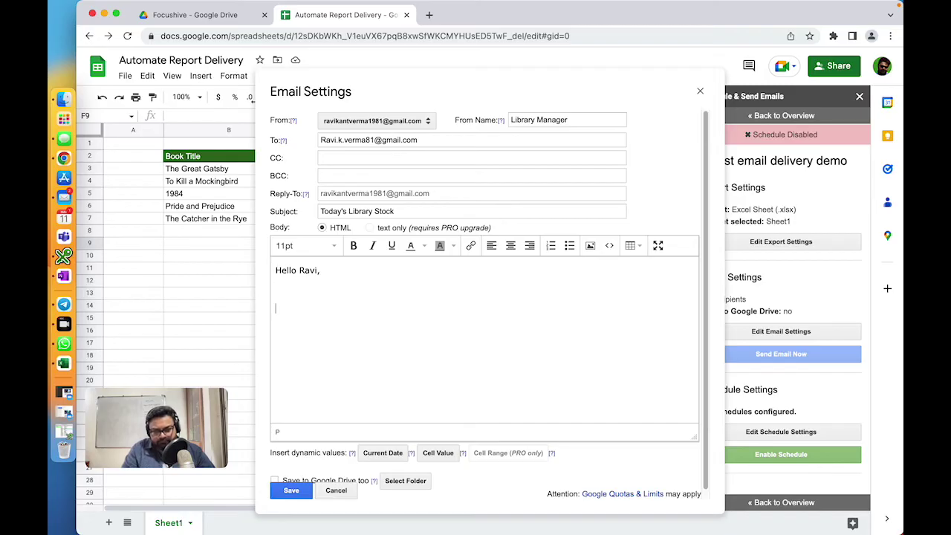
{"action": "type", "text": "Please "}
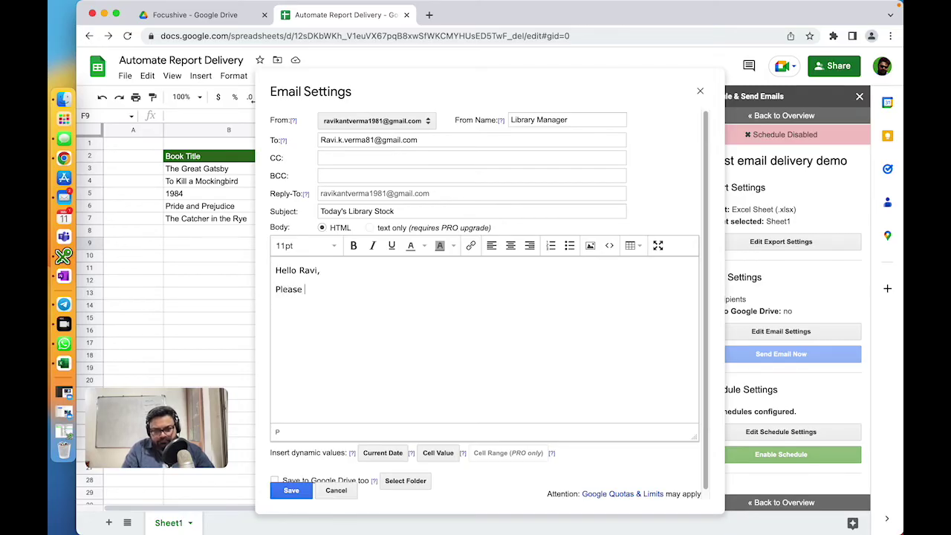
{"action": "type", "text": "finnd"}
{"action": "key", "text": "BackSpace"}
{"action": "key", "text": "BackSpace"}
{"action": "key", "text": "BackSpace"}
{"action": "key", "text": "BackSpace"}
{"action": "type", "text": "ind attached "}
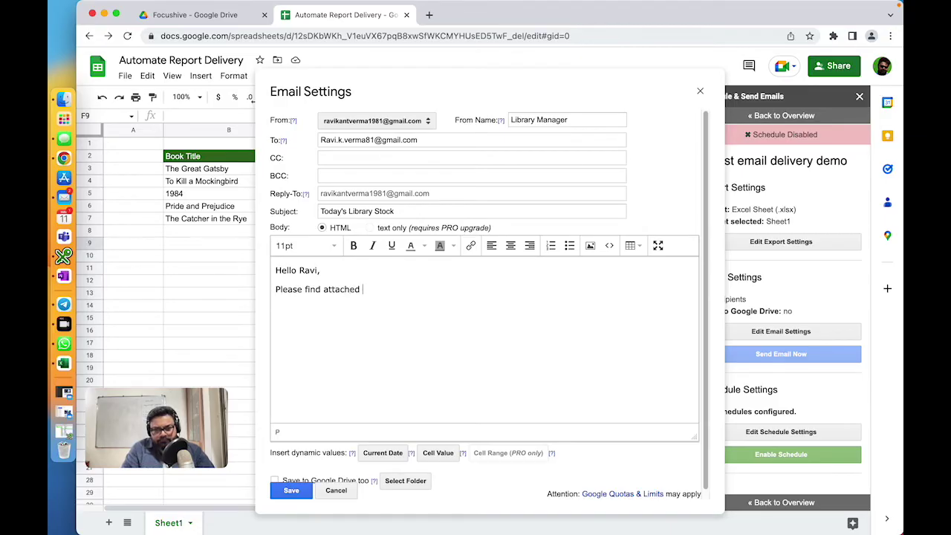
{"action": "type", "text": "the stock"}
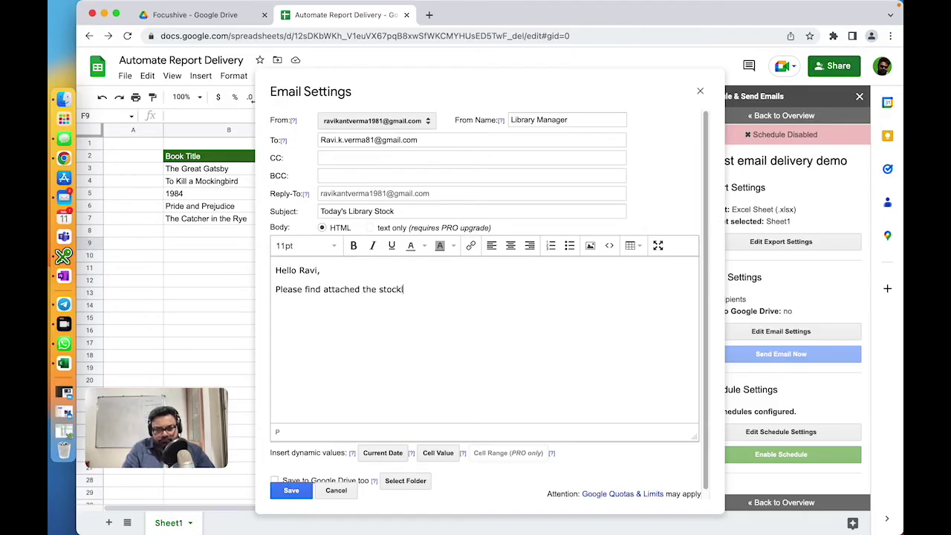
{"action": "type", "text": " details as of today"}
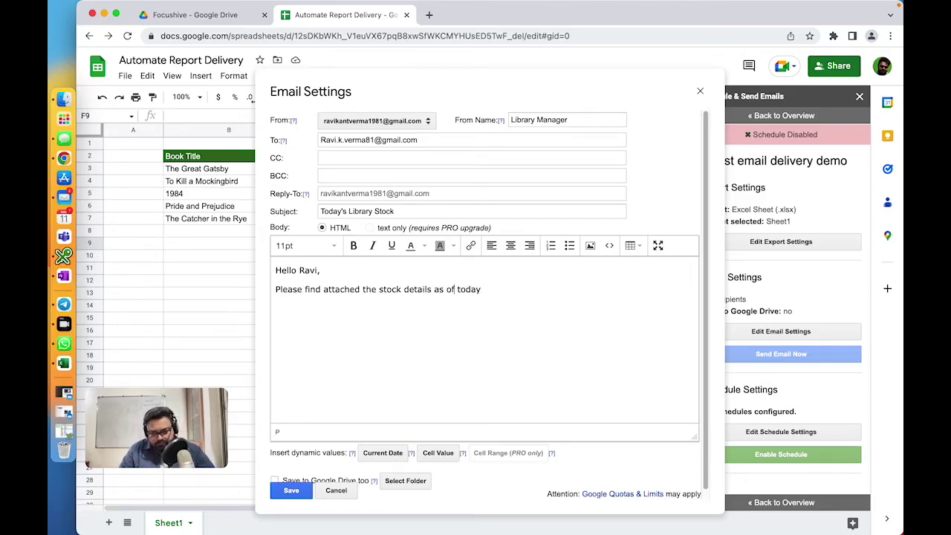
{"action": "type", "text": "f"}
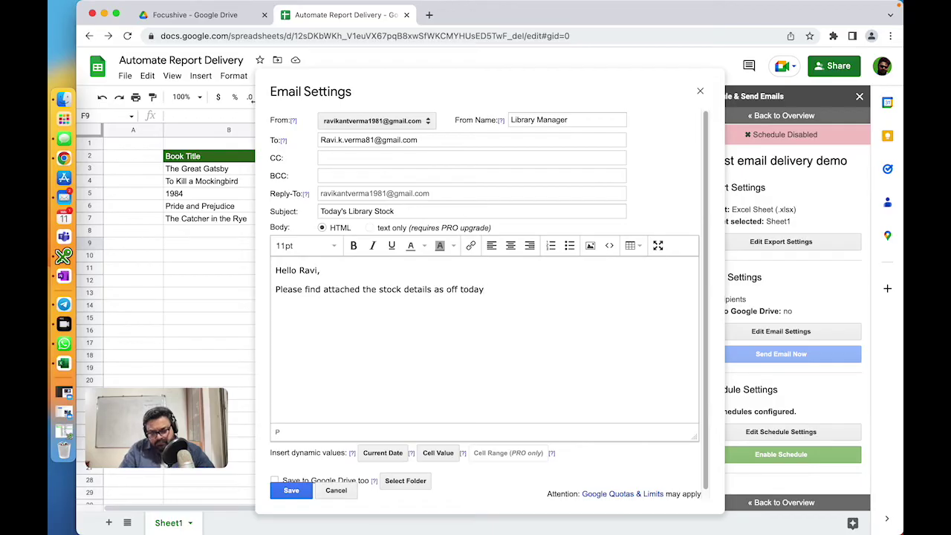
{"action": "type", "text": "Cheer"}
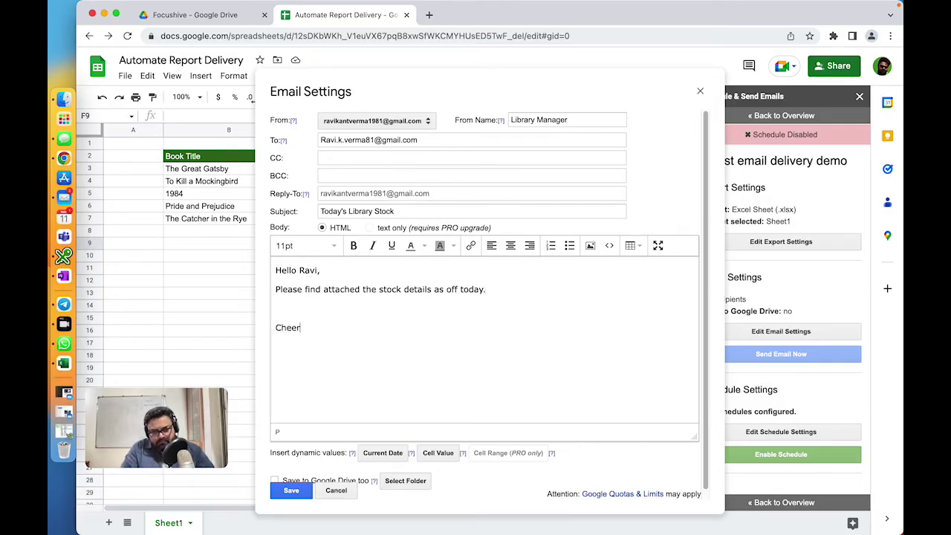
{"action": "type", "text": "s,"}
{"action": "key", "text": "Return"}
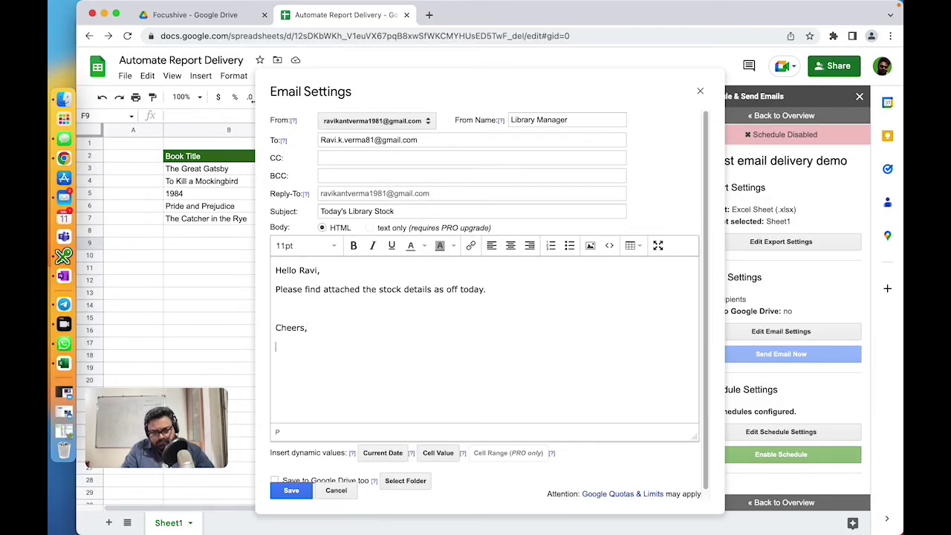
{"action": "type", "text": "Librar"}
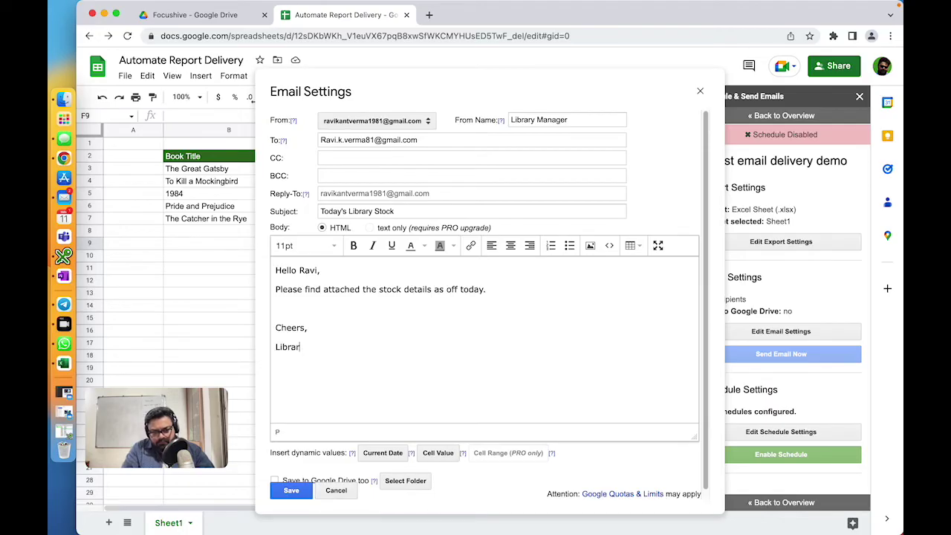
{"action": "type", "text": "y Manage"}
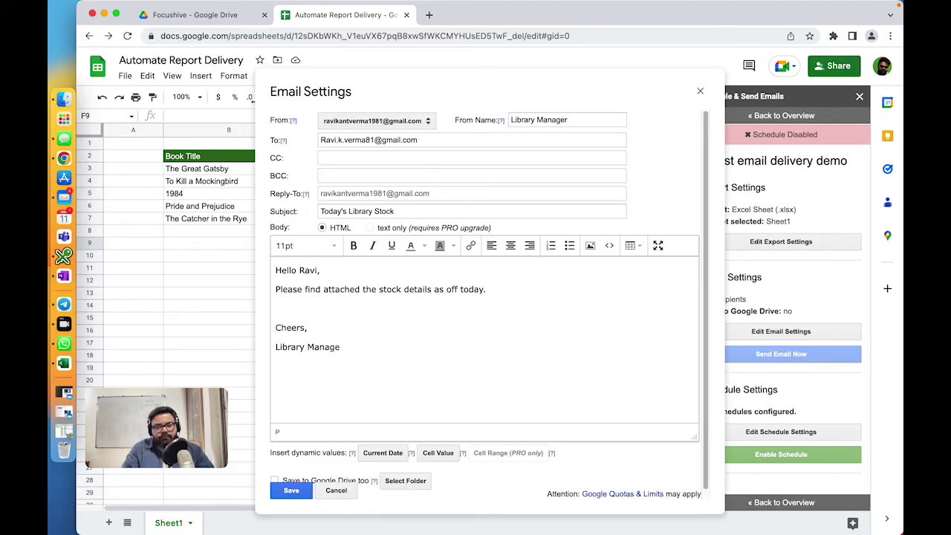
{"action": "type", "text": "r"}
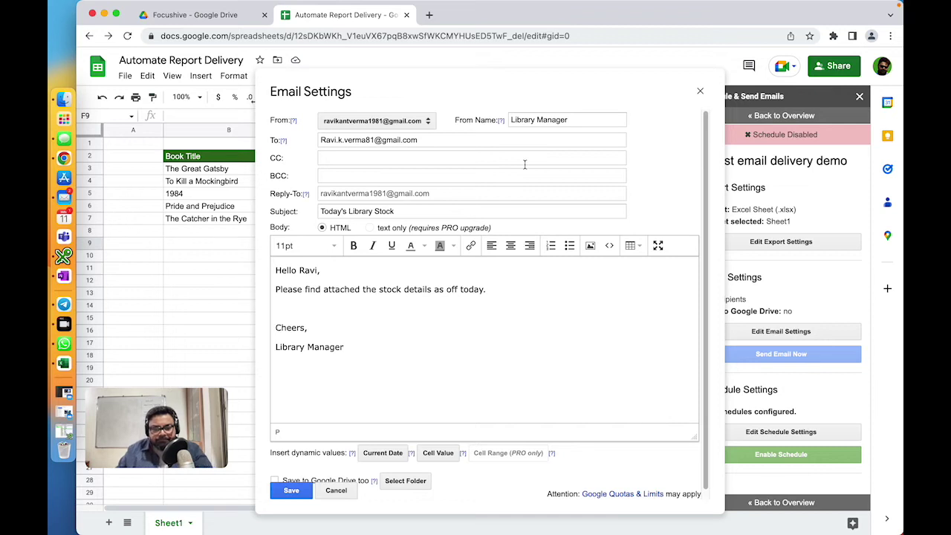
{"action": "scroll", "coordinate": [525, 333], "scroll_direction": "down", "scroll_amount": 1}
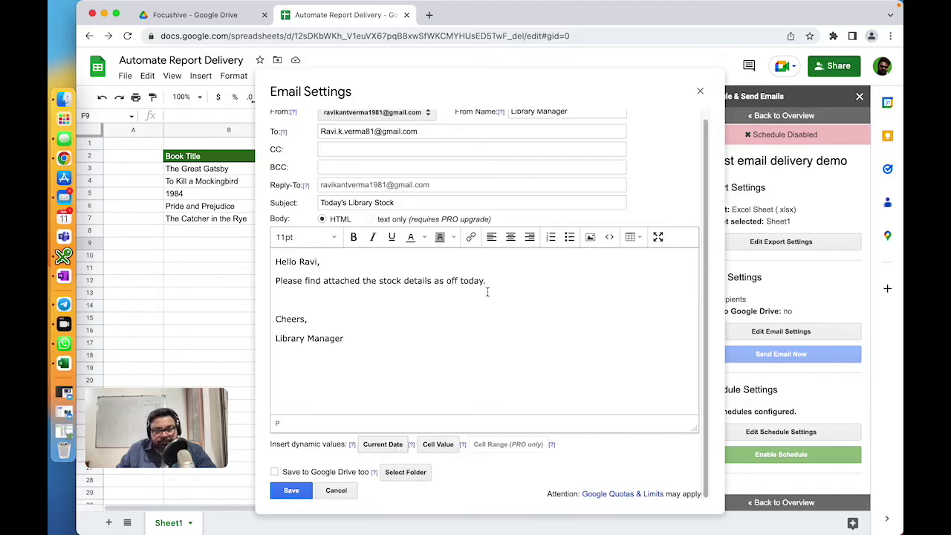
{"action": "left_click_drag", "start_coordinate": [459, 281], "coordinate": [485, 281]}
Step: Replace 'today' with the Current Date placeholder and enable saving to Google Drive
{"action": "left_click", "coordinate": [388, 444]}
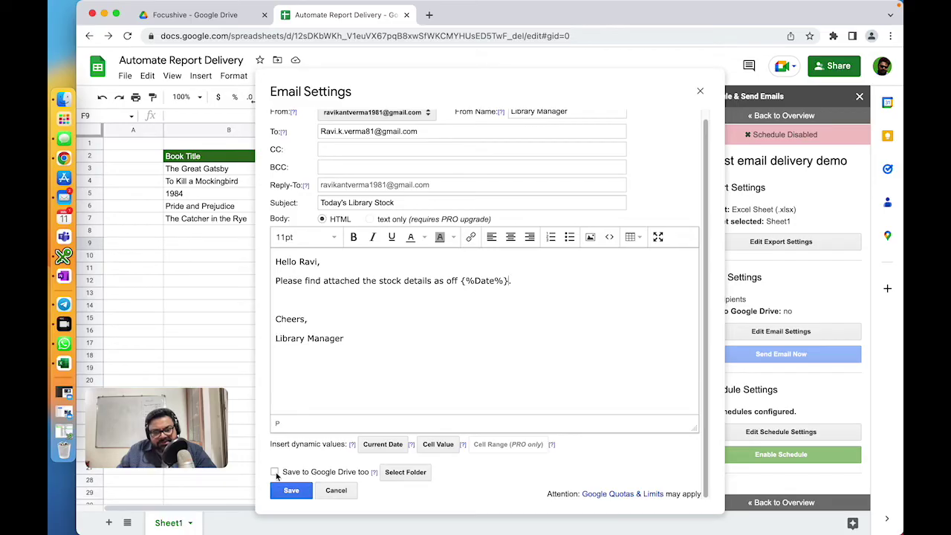
{"action": "left_click", "coordinate": [275, 473]}
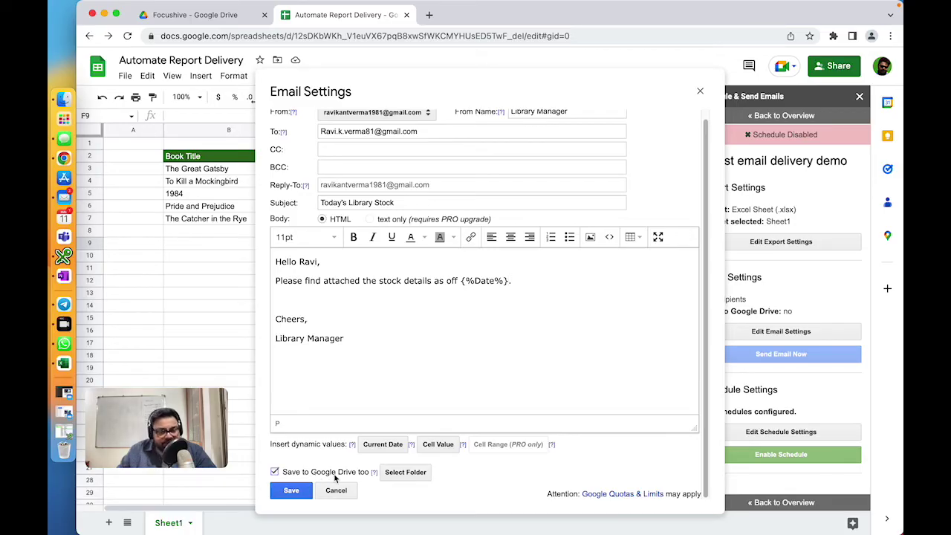
Step: Choose Focushive as the Drive folder for saved copies and save the email settings
{"action": "left_click", "coordinate": [396, 476]}
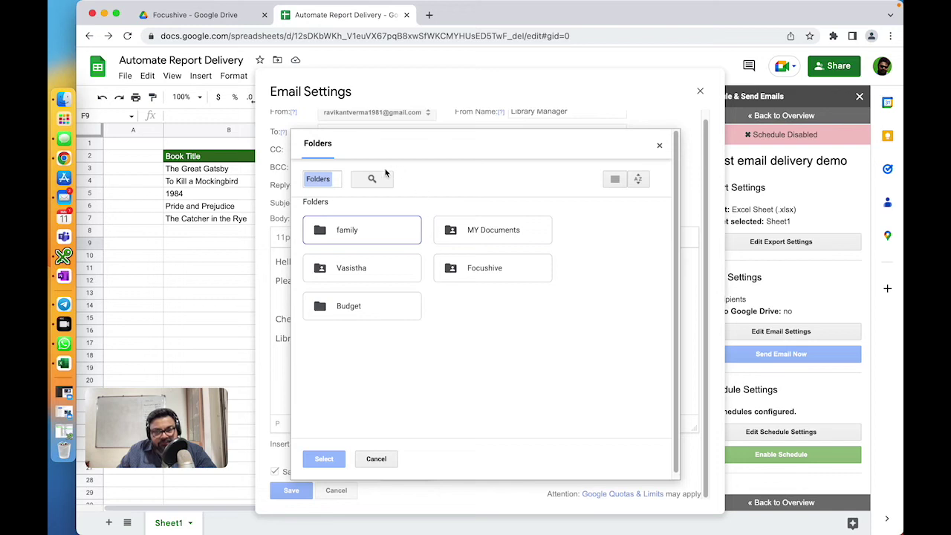
{"action": "left_click", "coordinate": [485, 269]}
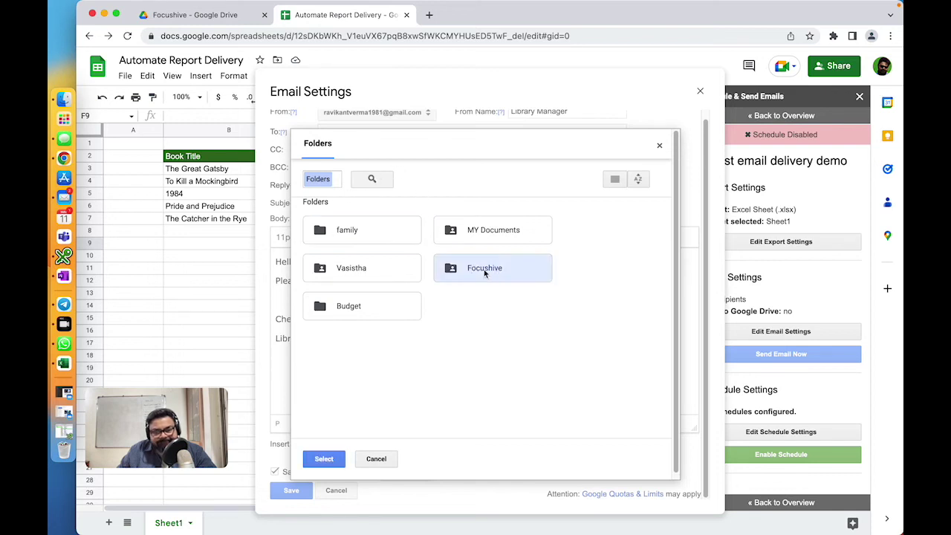
{"action": "left_click", "coordinate": [325, 461]}
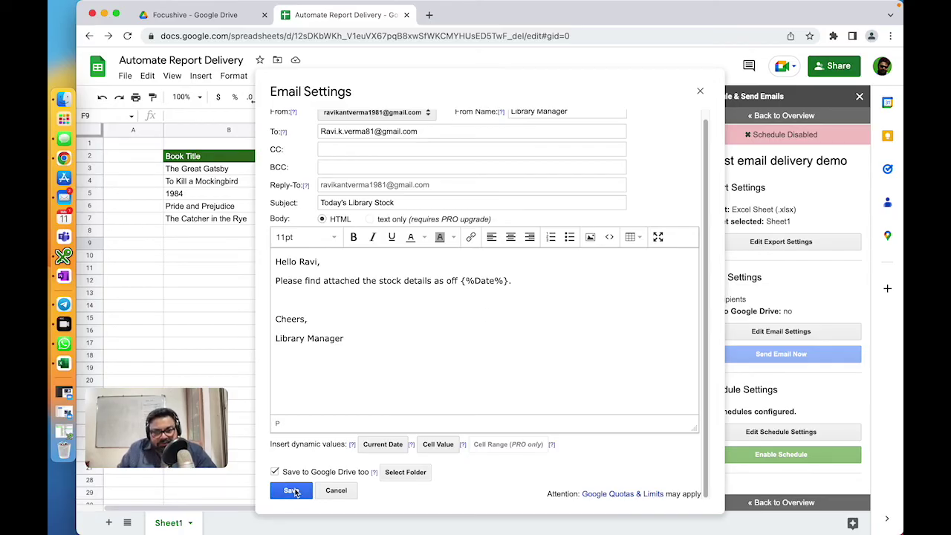
{"action": "left_click", "coordinate": [291, 490]}
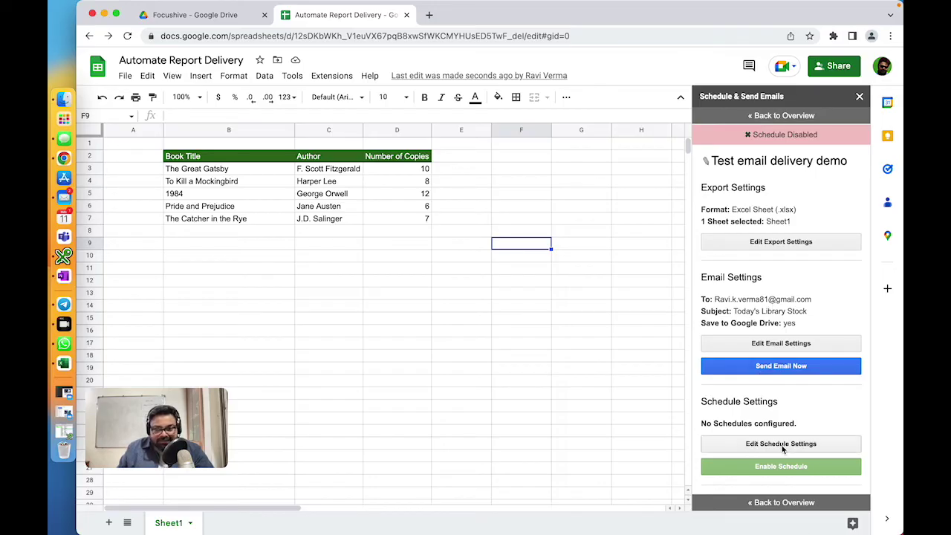
Step: Open the add-on's Schedule Settings dialog
{"action": "left_click", "coordinate": [782, 444]}
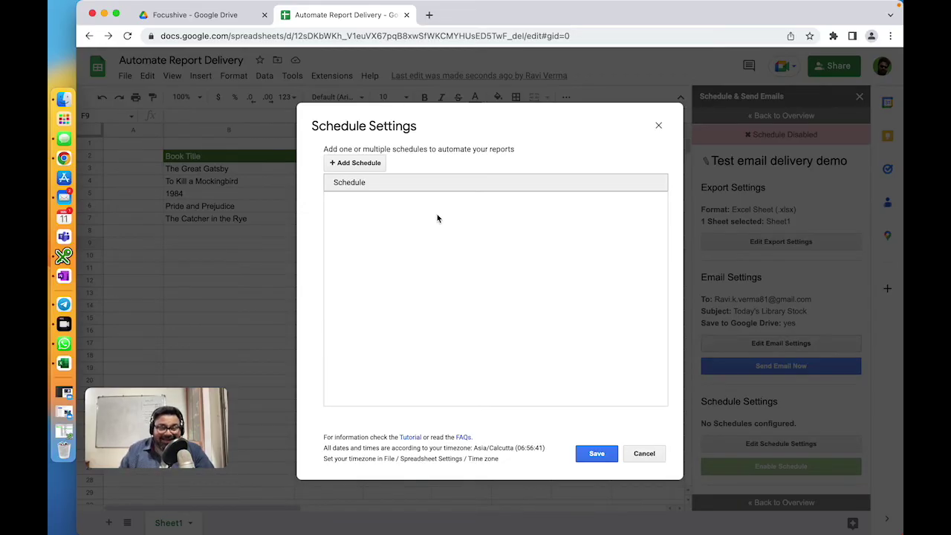
Step: Add a new weekly schedule sending on Monday only, between 8am and 9am
{"action": "left_click", "coordinate": [334, 163]}
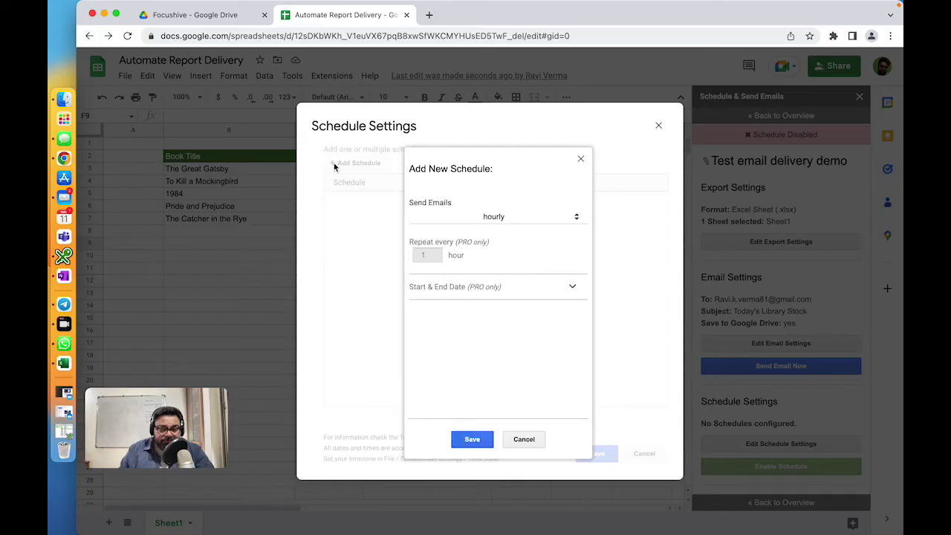
{"action": "left_click", "coordinate": [489, 218]}
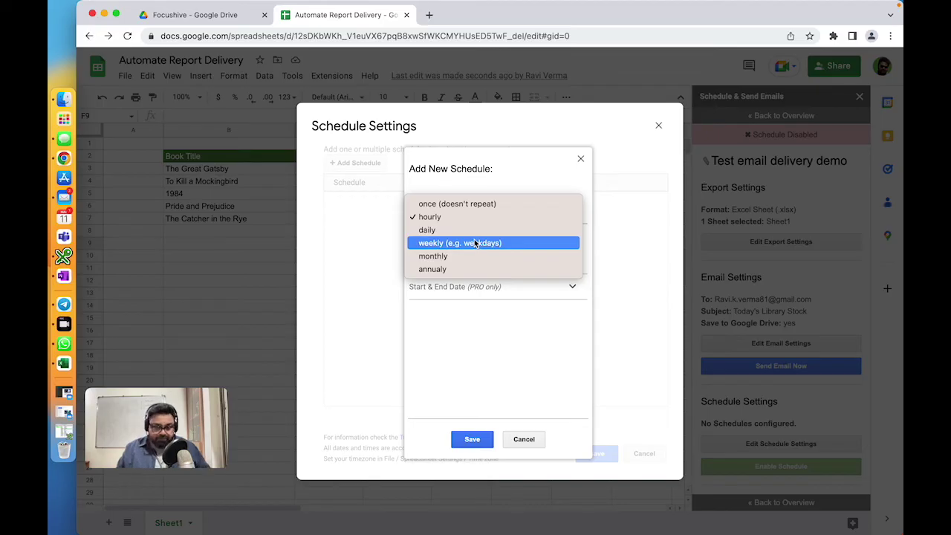
{"action": "left_click", "coordinate": [442, 243]}
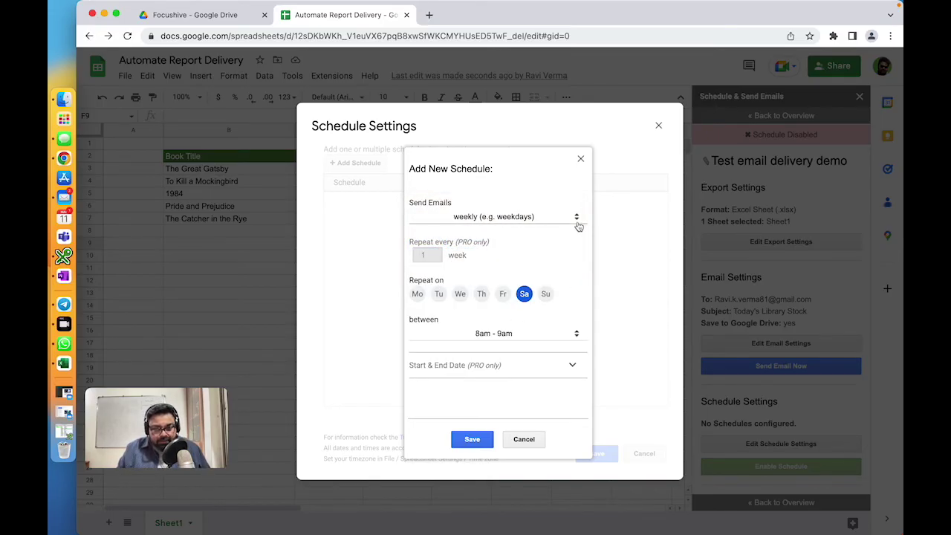
{"action": "left_click", "coordinate": [418, 294]}
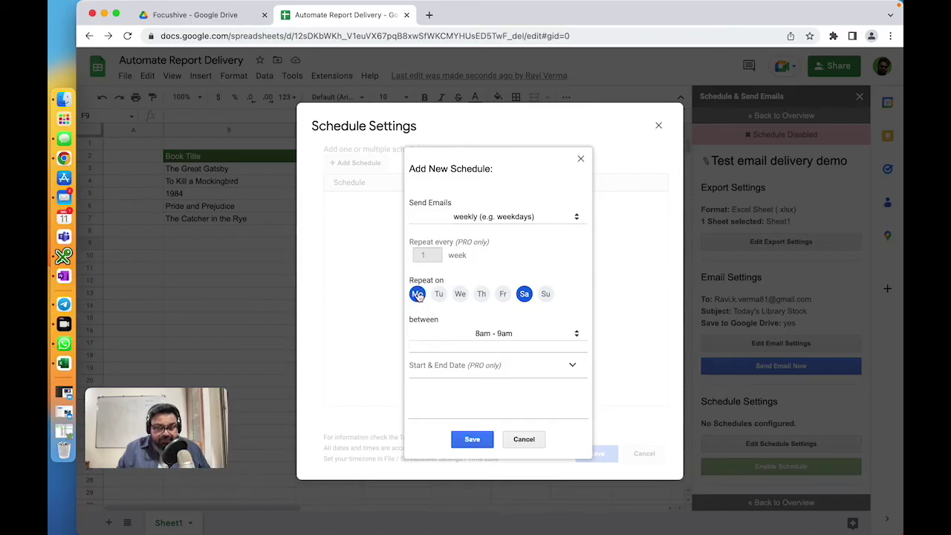
{"action": "left_click", "coordinate": [524, 294]}
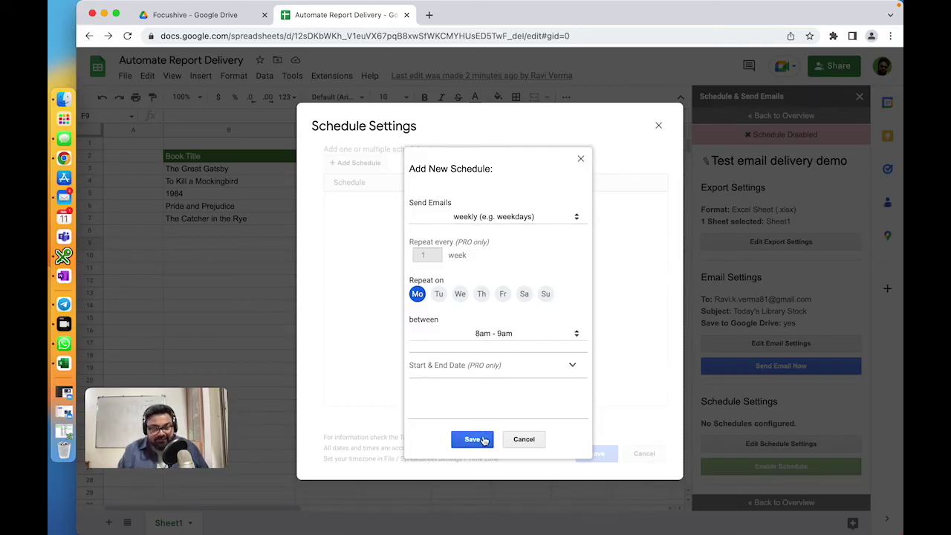
{"action": "left_click", "coordinate": [553, 216]}
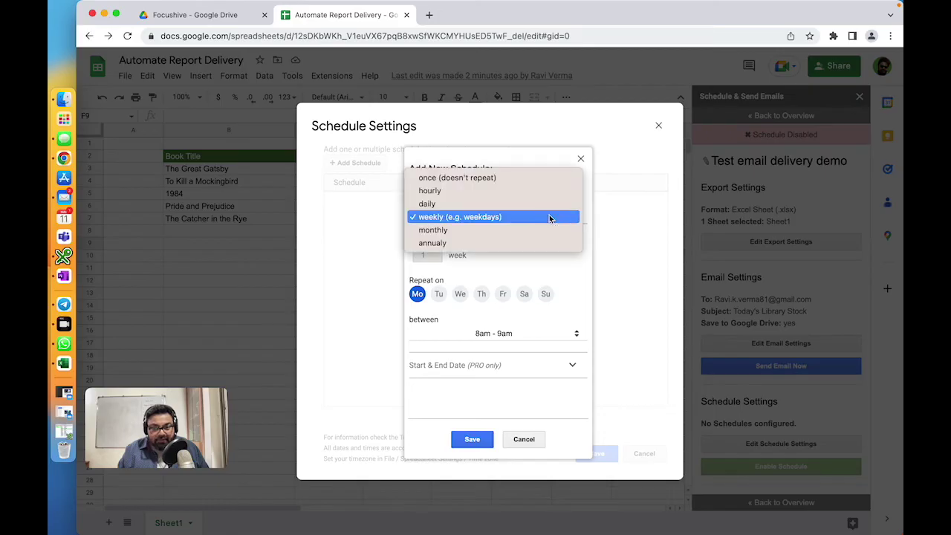
{"action": "left_click", "coordinate": [444, 231]}
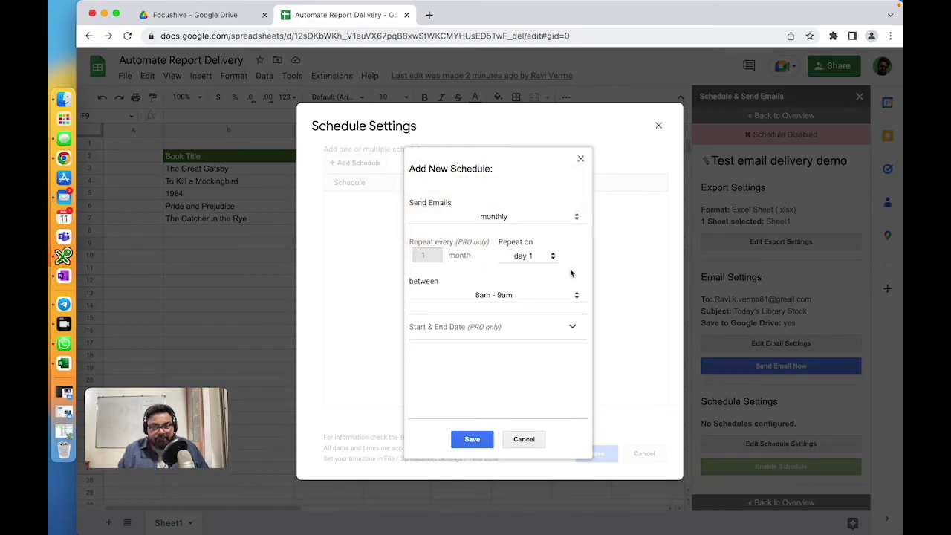
{"action": "left_click", "coordinate": [531, 259]}
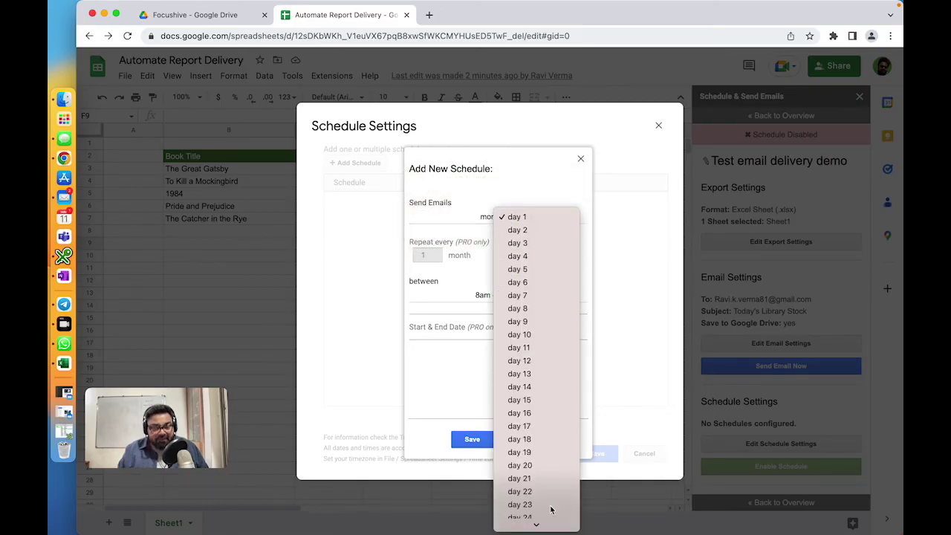
{"action": "scroll", "coordinate": [532, 416], "scroll_direction": "down", "scroll_amount": 4}
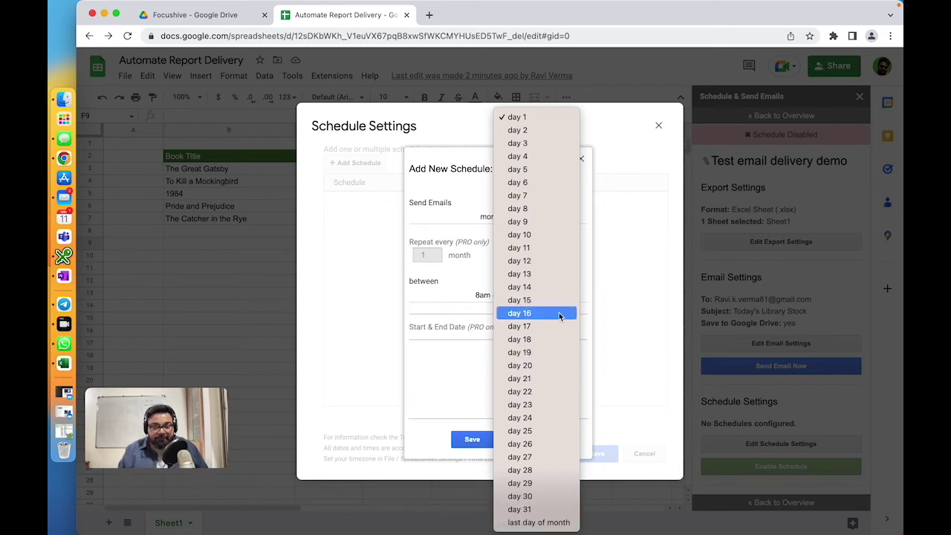
{"action": "left_click", "coordinate": [469, 376]}
{"action": "left_click", "coordinate": [522, 218]}
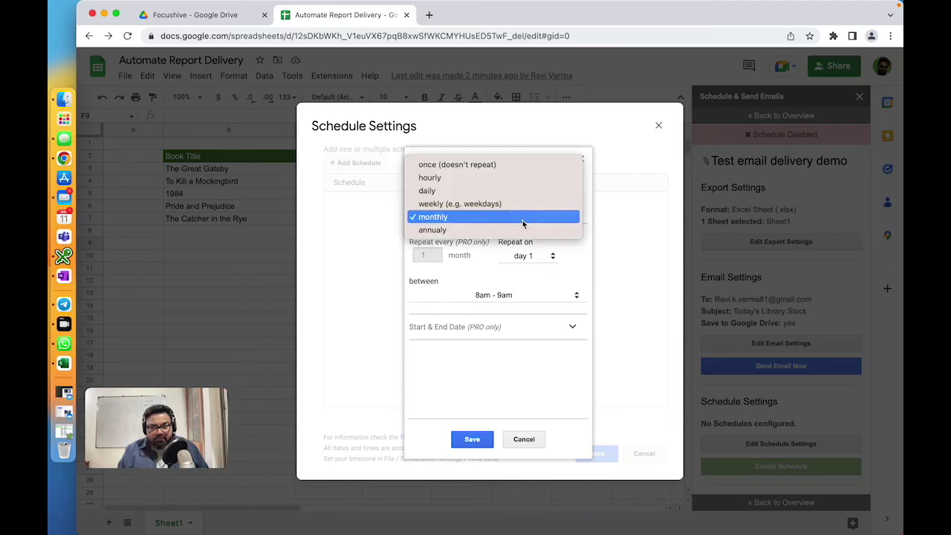
{"action": "left_click", "coordinate": [427, 208]}
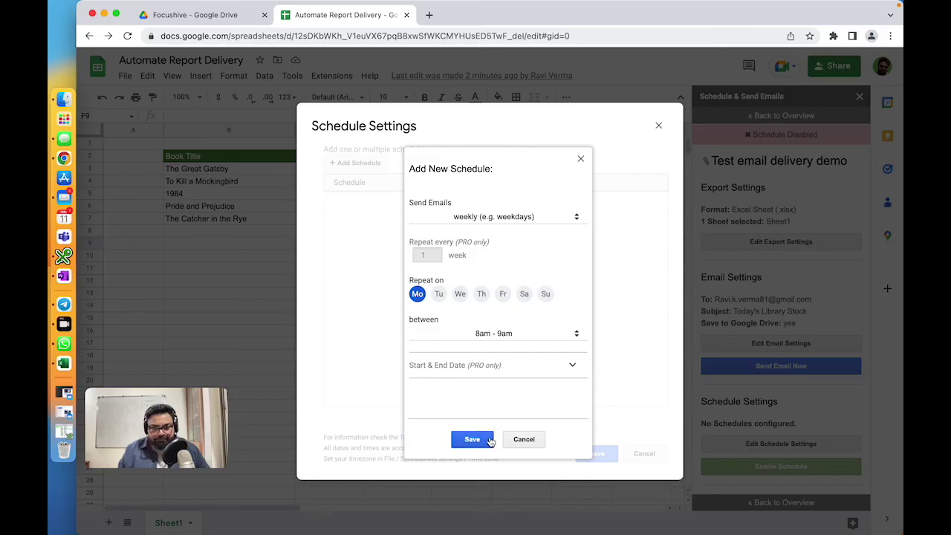
Step: Save the weekly Monday schedule, then save the Schedule Settings
{"action": "left_click", "coordinate": [484, 439]}
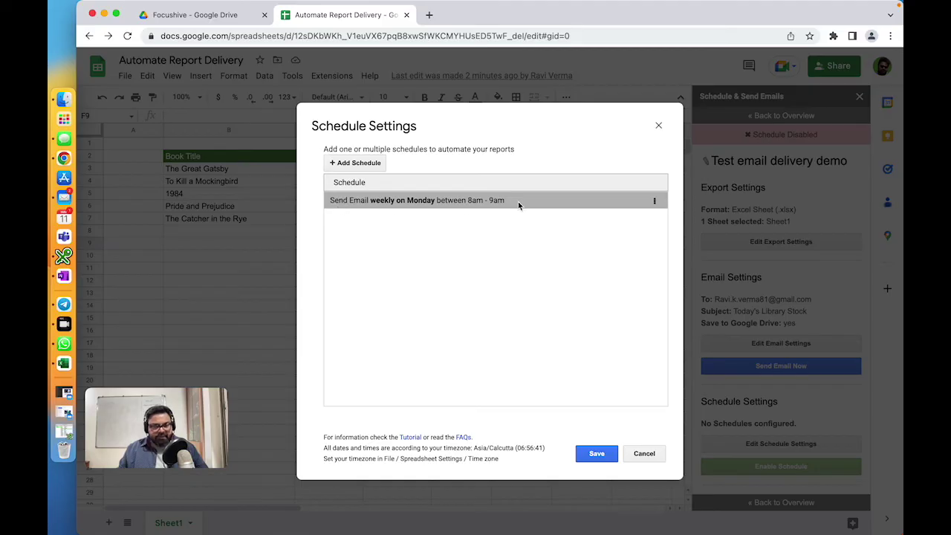
{"action": "left_click", "coordinate": [348, 163]}
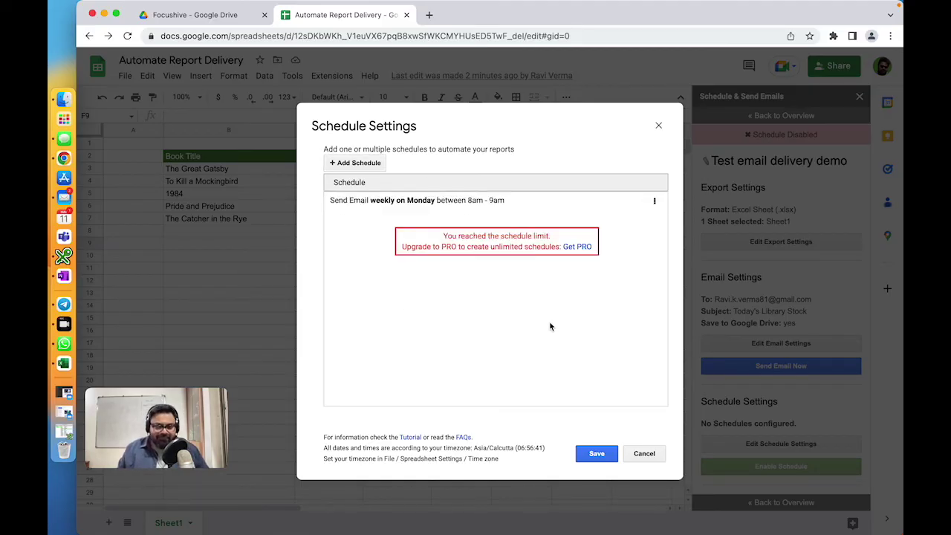
{"action": "left_click", "coordinate": [597, 454]}
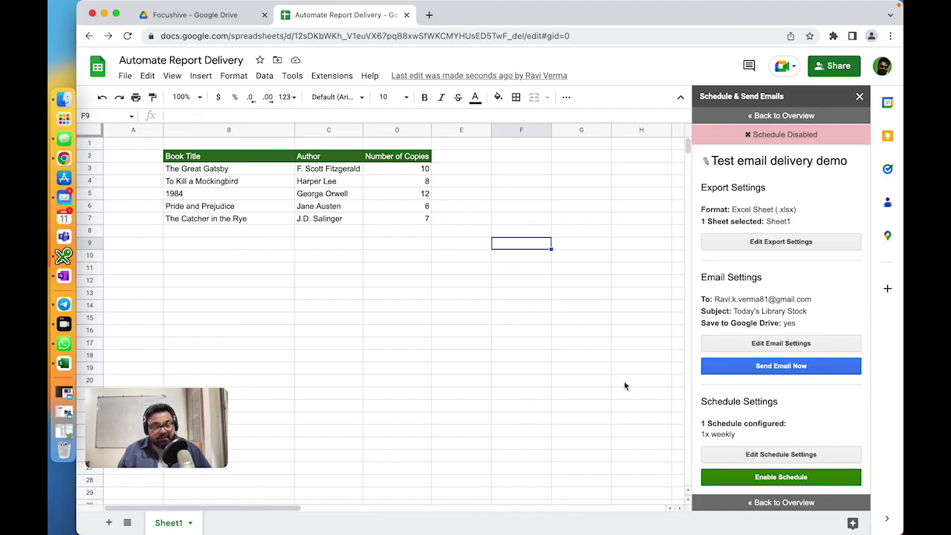
Step: Send the stock report email now as a test, dismiss the confirmation, and switch to Mail
{"action": "left_click", "coordinate": [797, 377]}
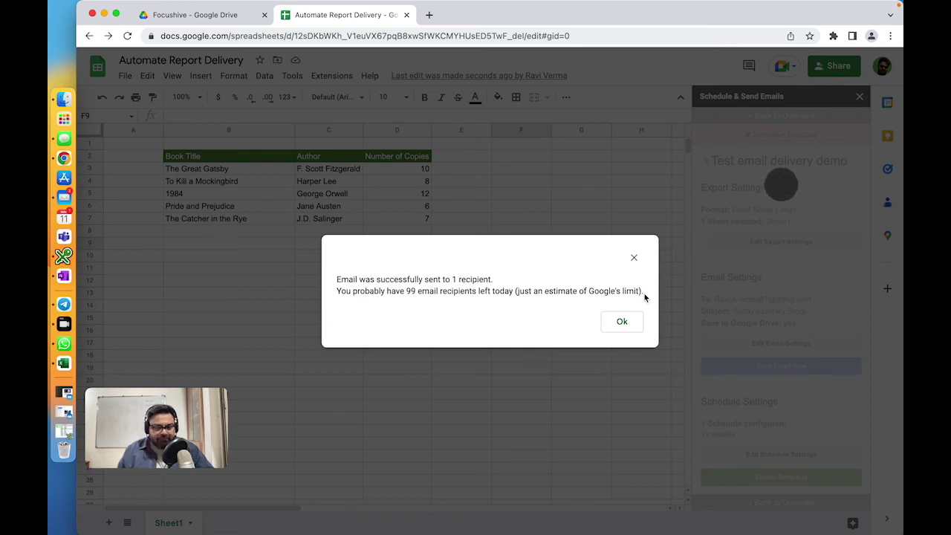
{"action": "left_click_drag", "start_coordinate": [643, 294], "coordinate": [334, 279]}
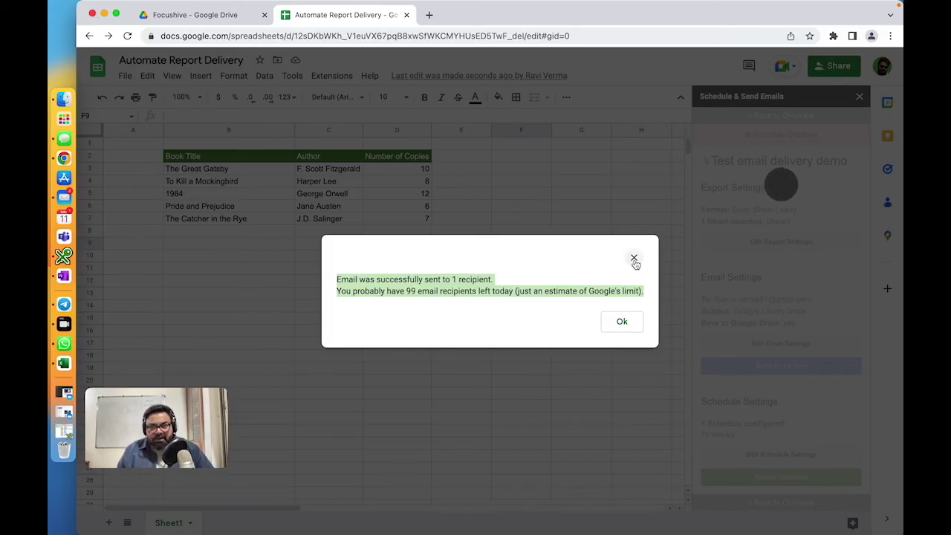
{"action": "left_click", "coordinate": [623, 321]}
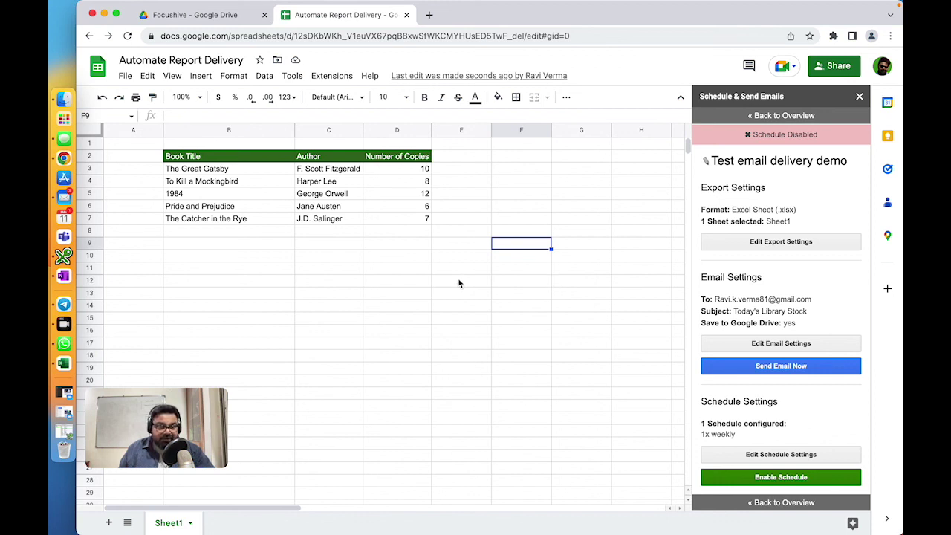
{"action": "left_click", "coordinate": [67, 197]}
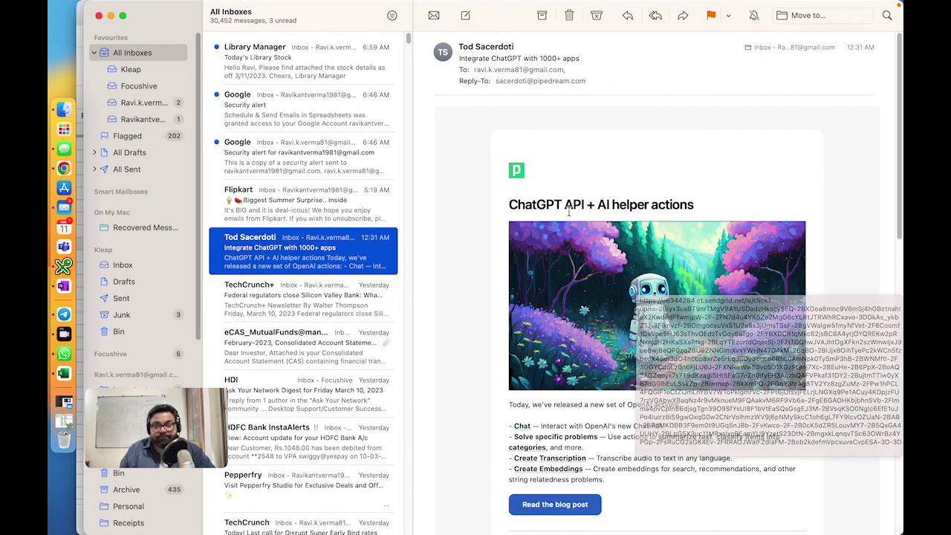
Step: Open the Library Manager email and select its 'Library Stock as off today.xlsx' attachment
{"action": "left_click", "coordinate": [258, 62]}
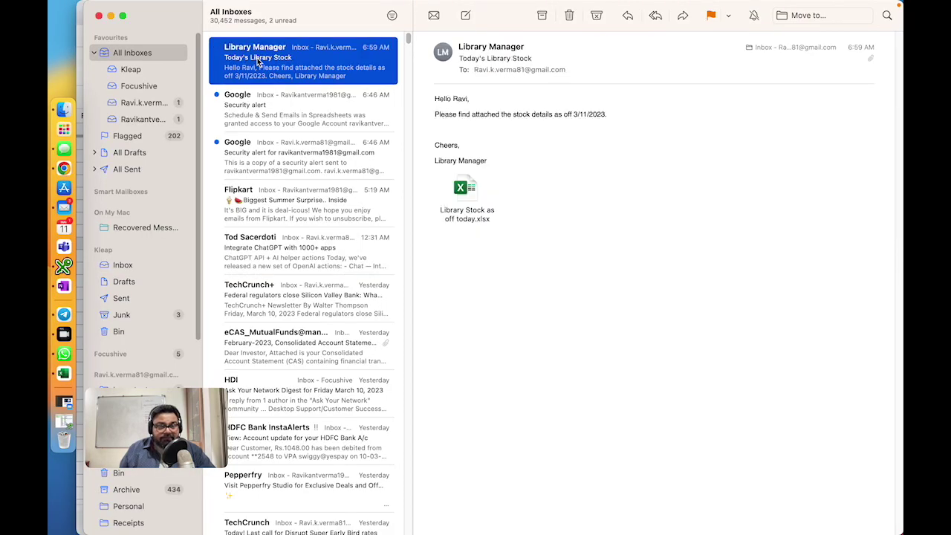
{"action": "left_click", "coordinate": [528, 48]}
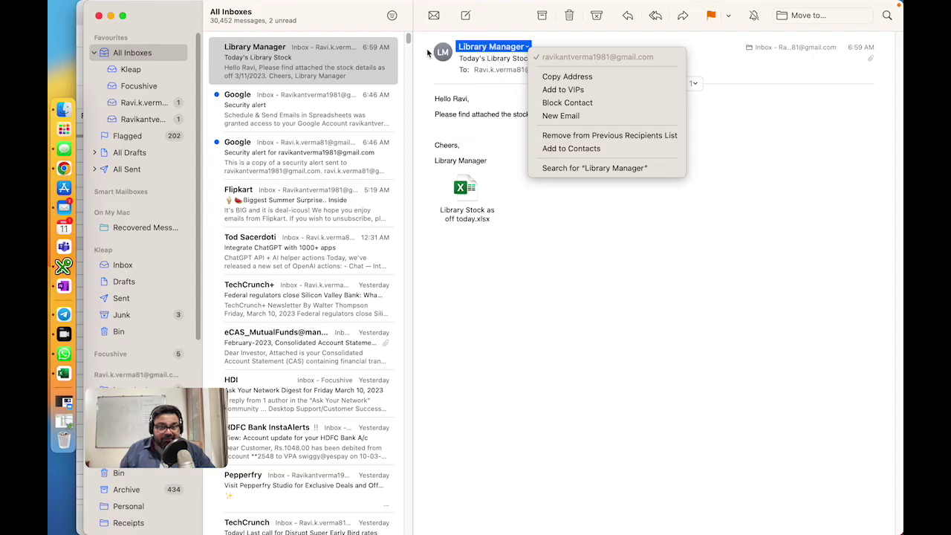
{"action": "left_click", "coordinate": [447, 72]}
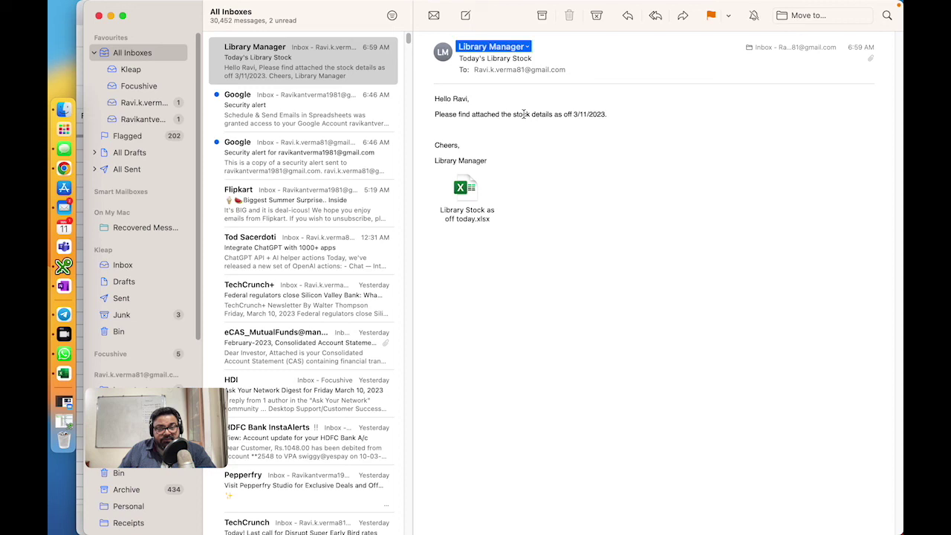
{"action": "mouse_move", "coordinate": [577, 114]}
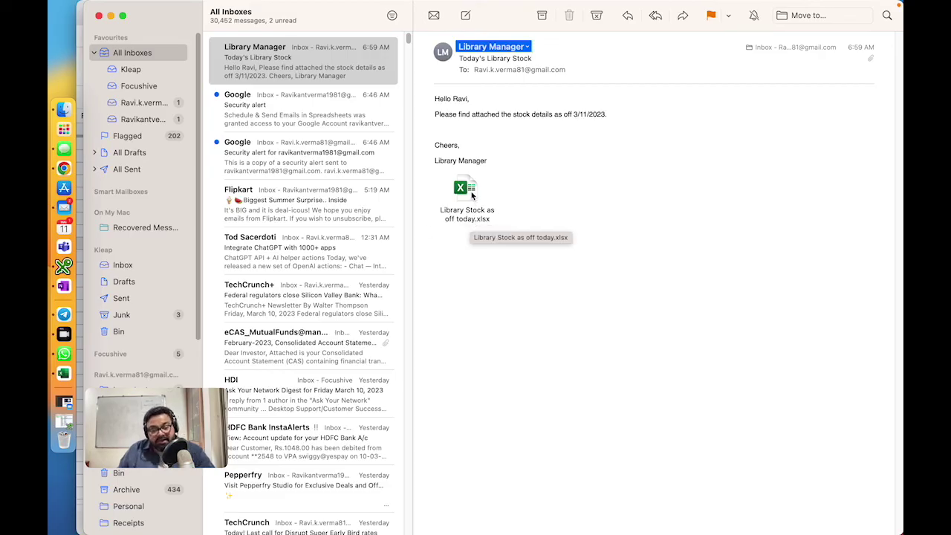
{"action": "left_click", "coordinate": [471, 195]}
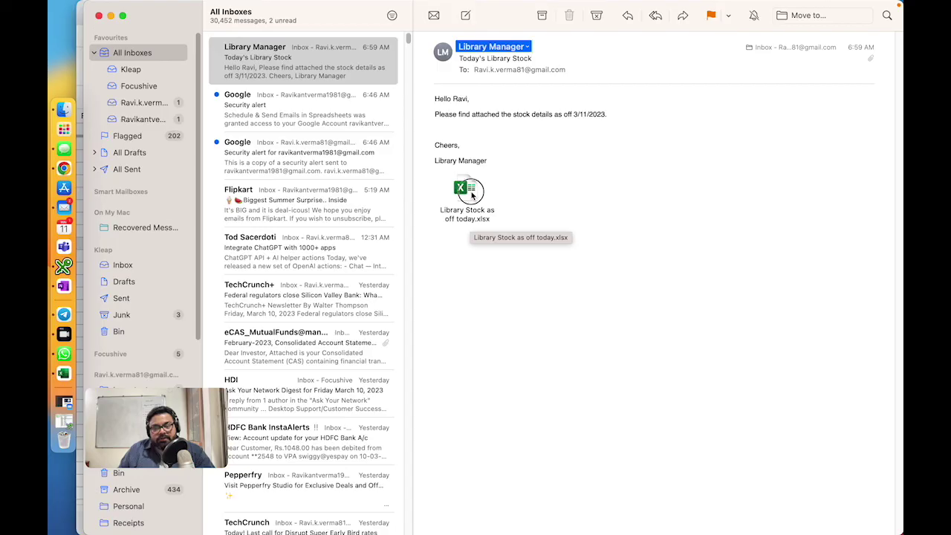